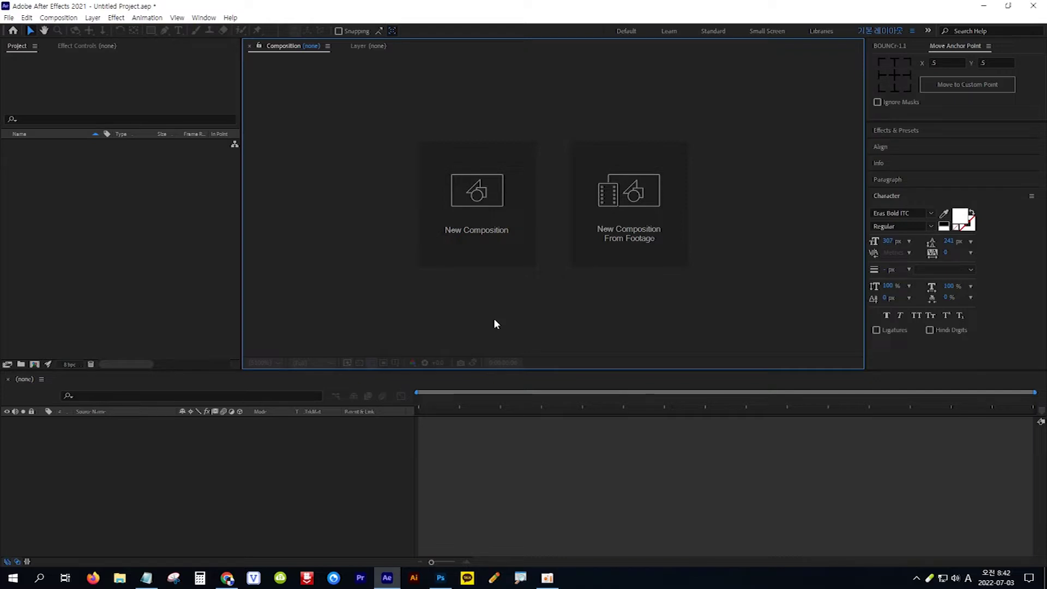
- Create a 1920 × 1080, 29.97 fps, 10-second composition and add a text layer reading "HONG_" near its centre
click(481, 207)
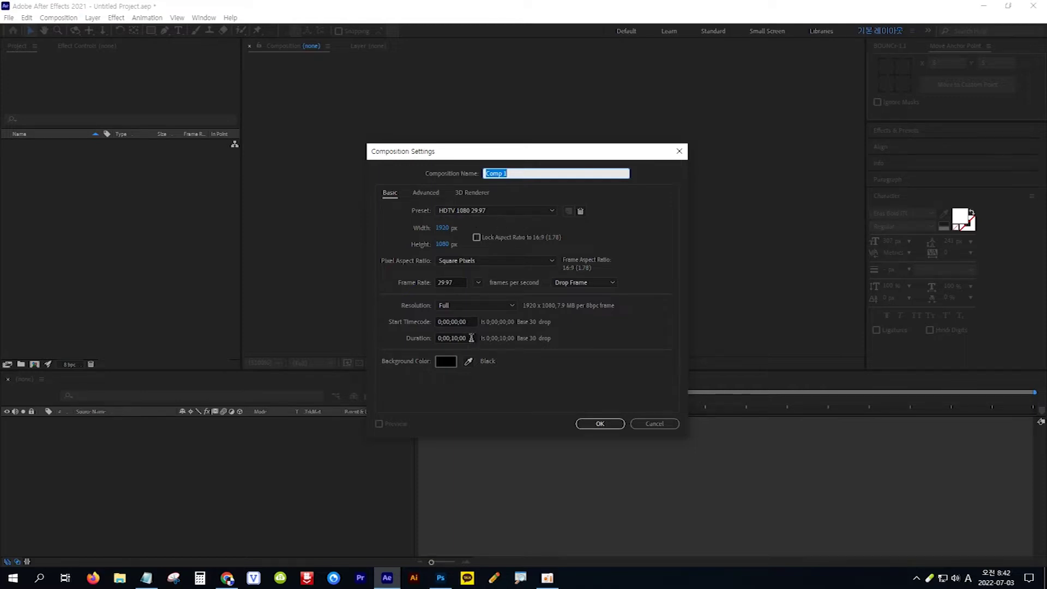
click(602, 423)
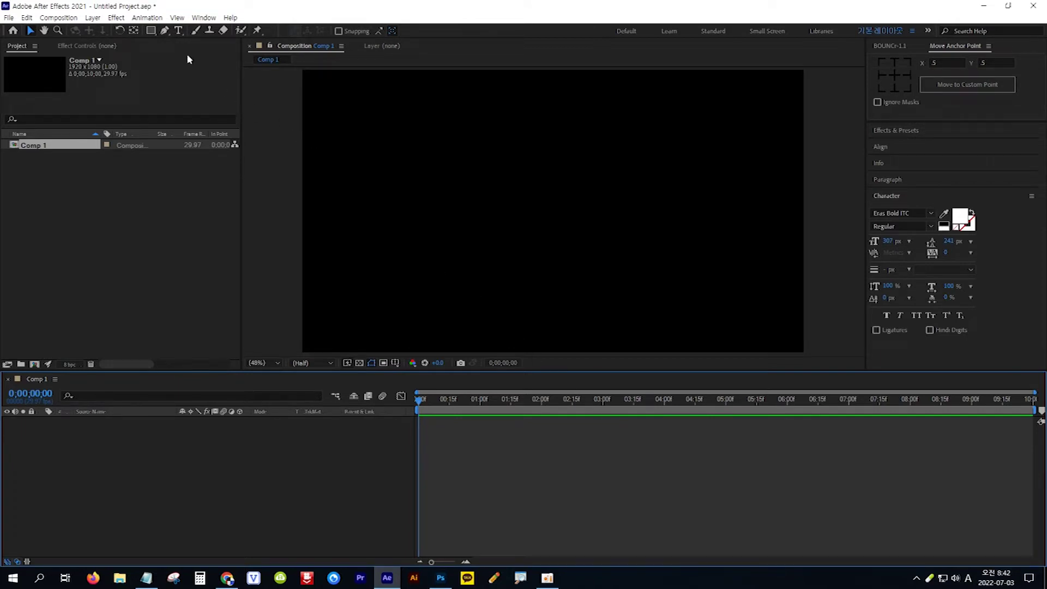
click(179, 31)
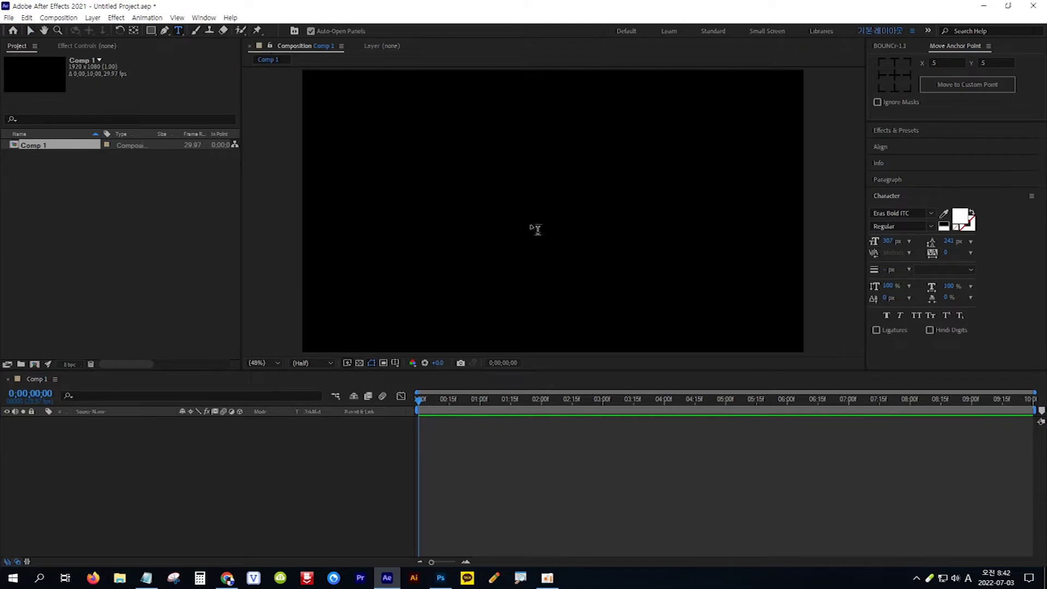
click(548, 224)
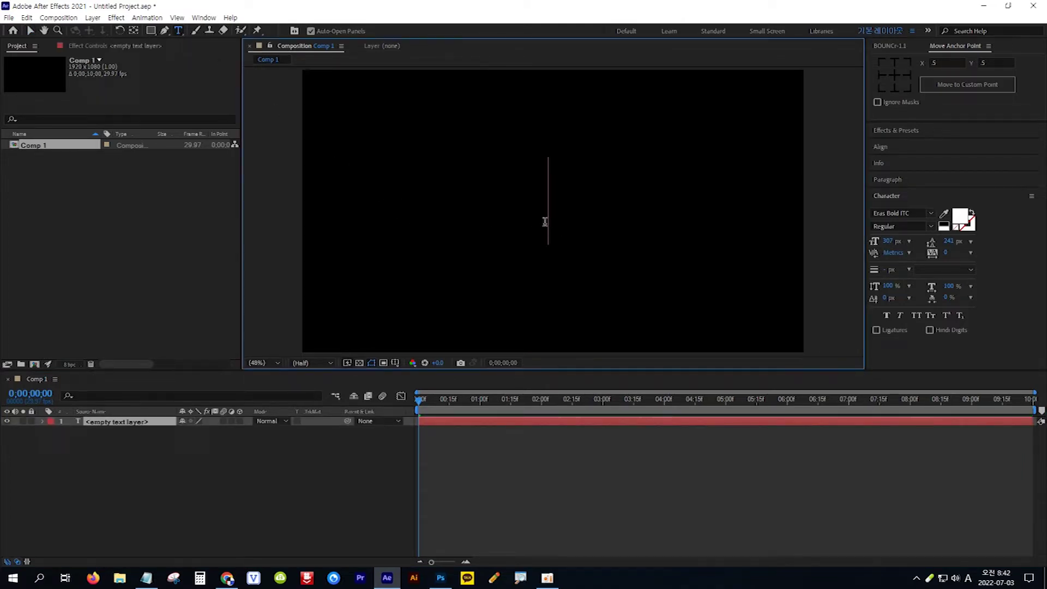
text(HONG )
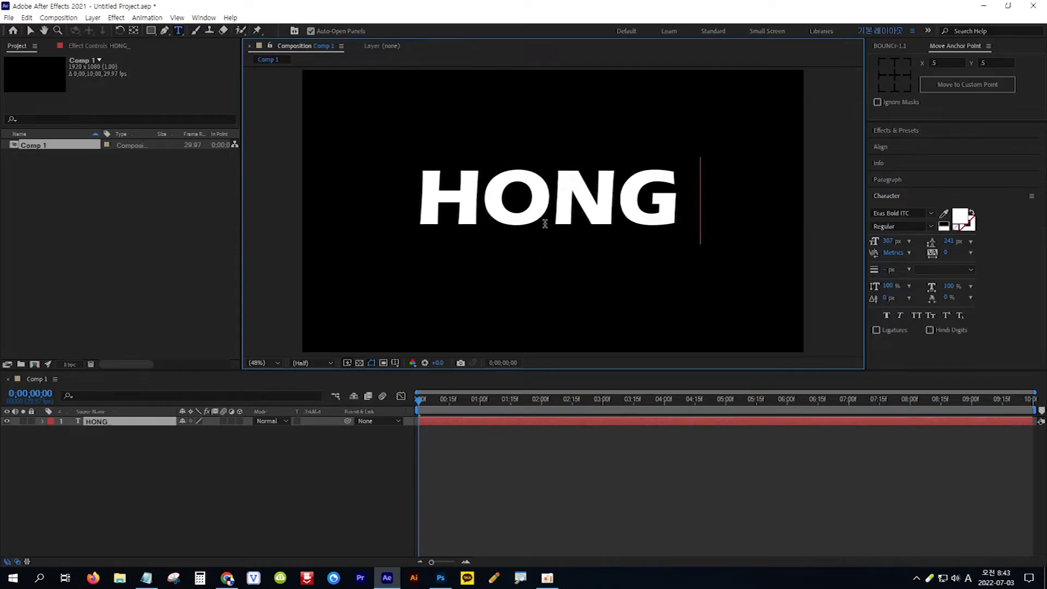
text(_)
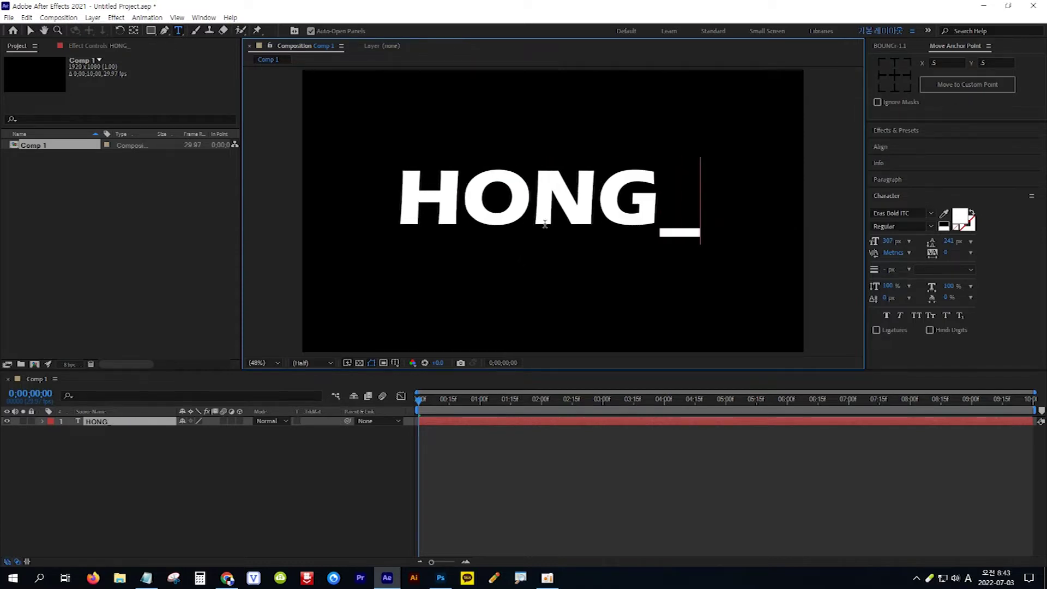
click(30, 31)
- Align the HONG_ text layer to the horizontal and vertical centre of the composition
click(901, 195)
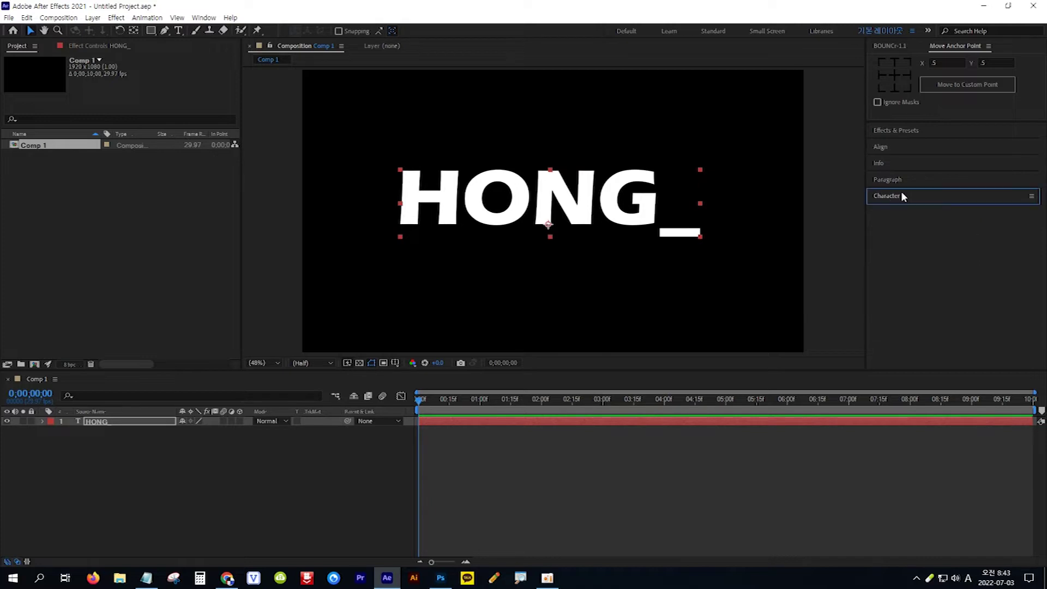
click(901, 196)
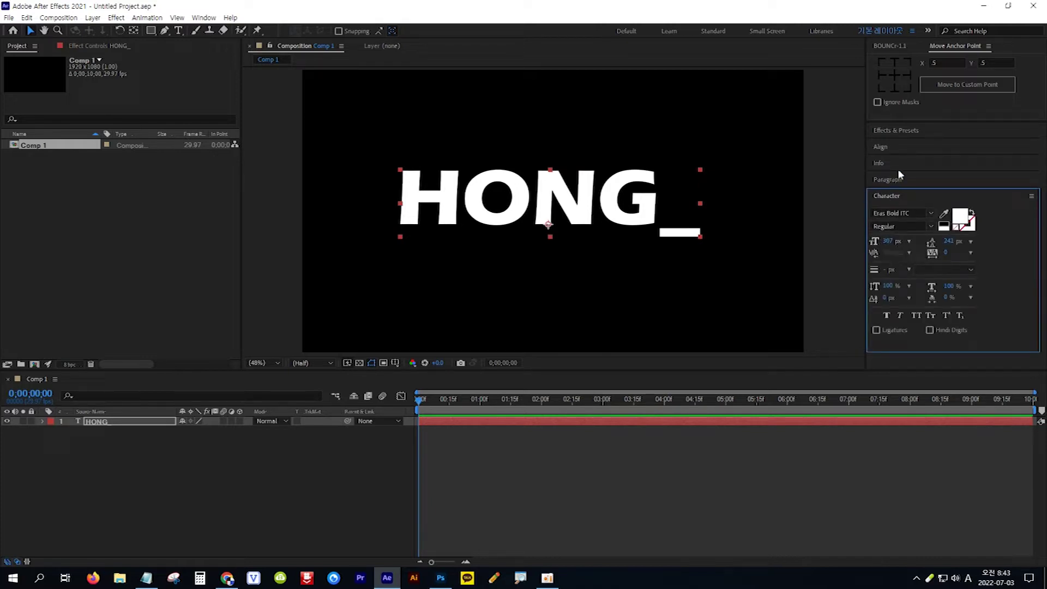
click(902, 146)
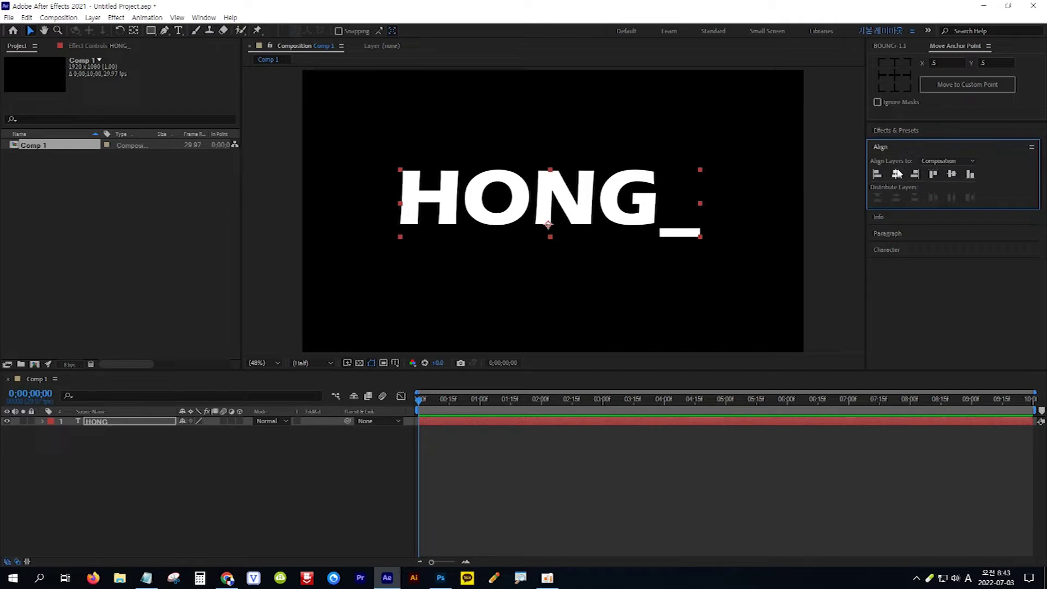
click(896, 174)
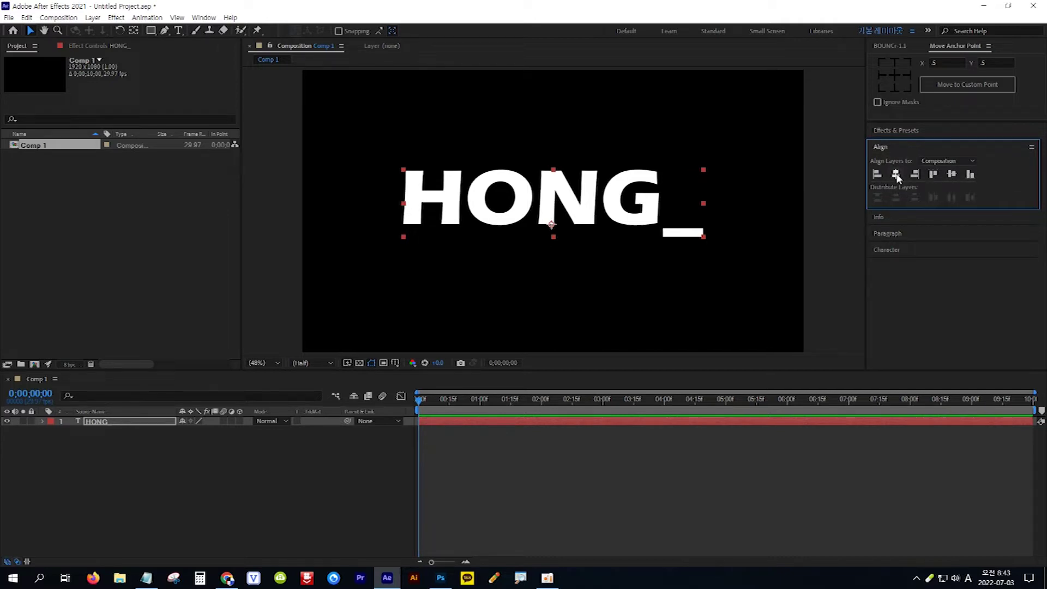
click(952, 174)
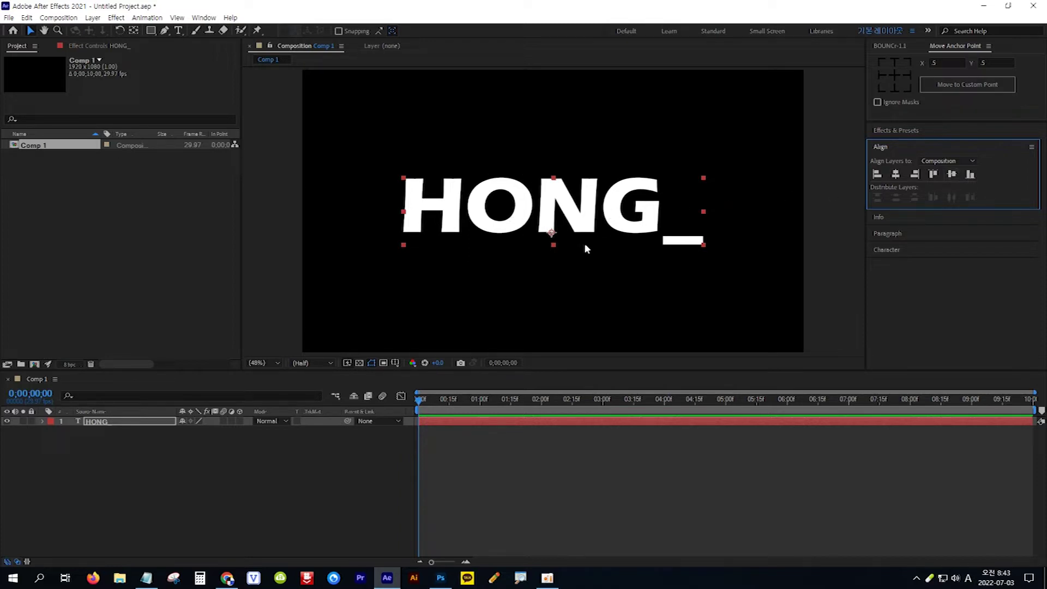
- Look up the CC RepeTile effect using the name from the Notepad notes and apply it to the HONG_ text layer
click(146, 580)
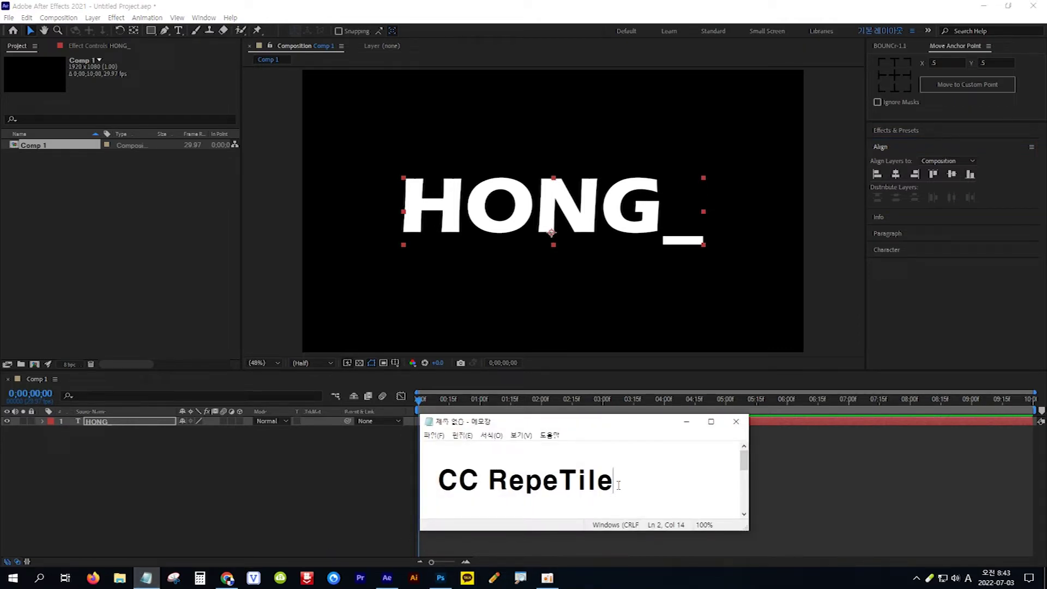
click(930, 131)
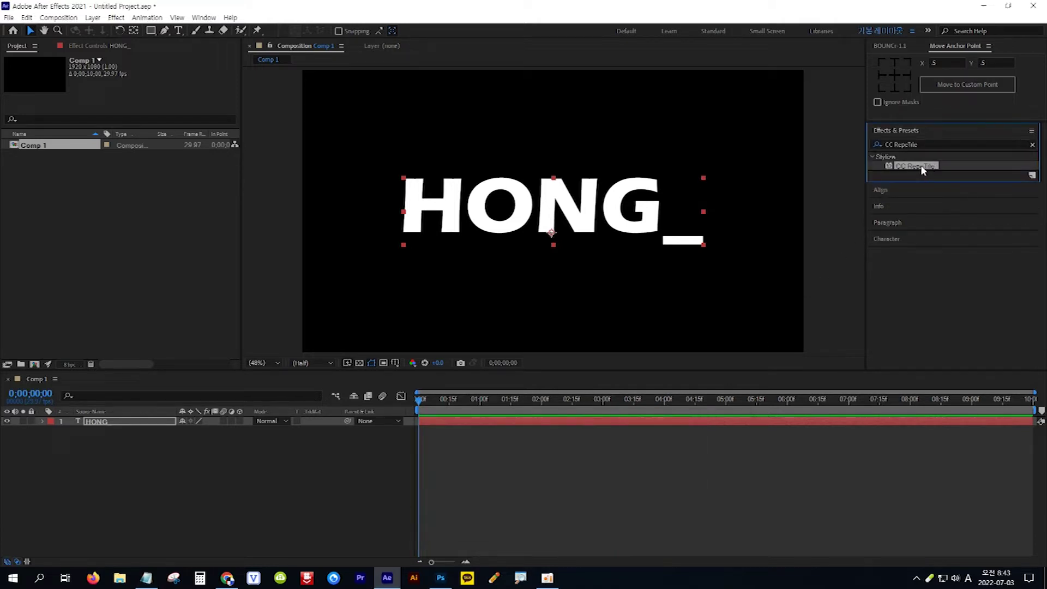
drag(920, 165, 150, 422)
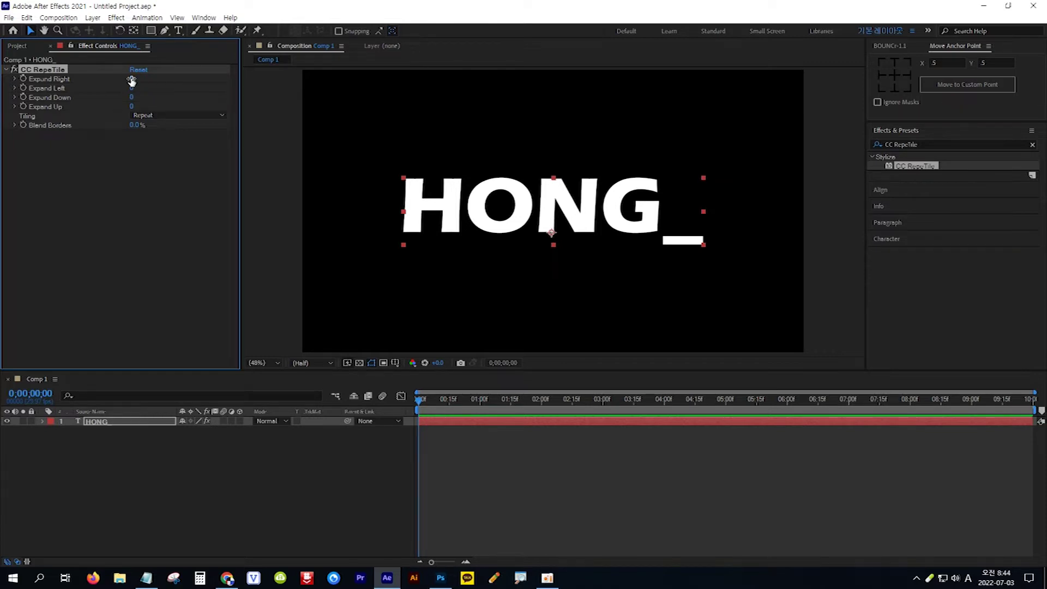
- Set CC RepeTile's Expand Right to 890, Left to 918, Down to 811 and Up to 970, with Brick tiling
drag(132, 81, 216, 97)
mouse_move(131, 106)
mouse_down()
mouse_move(247, 109)
mouse_move(136, 109)
mouse_up()
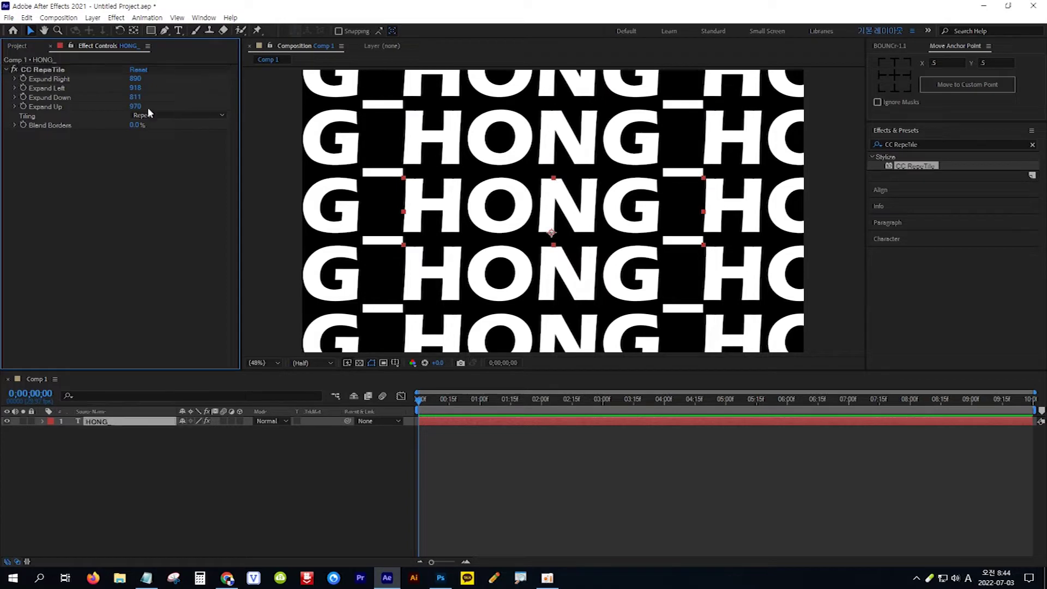
click(164, 116)
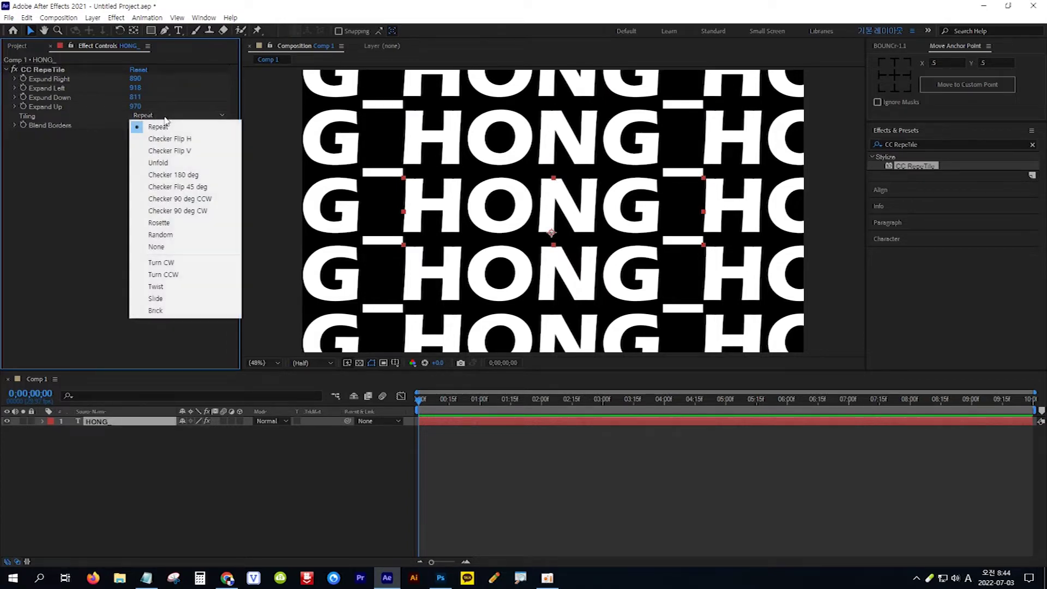
click(163, 312)
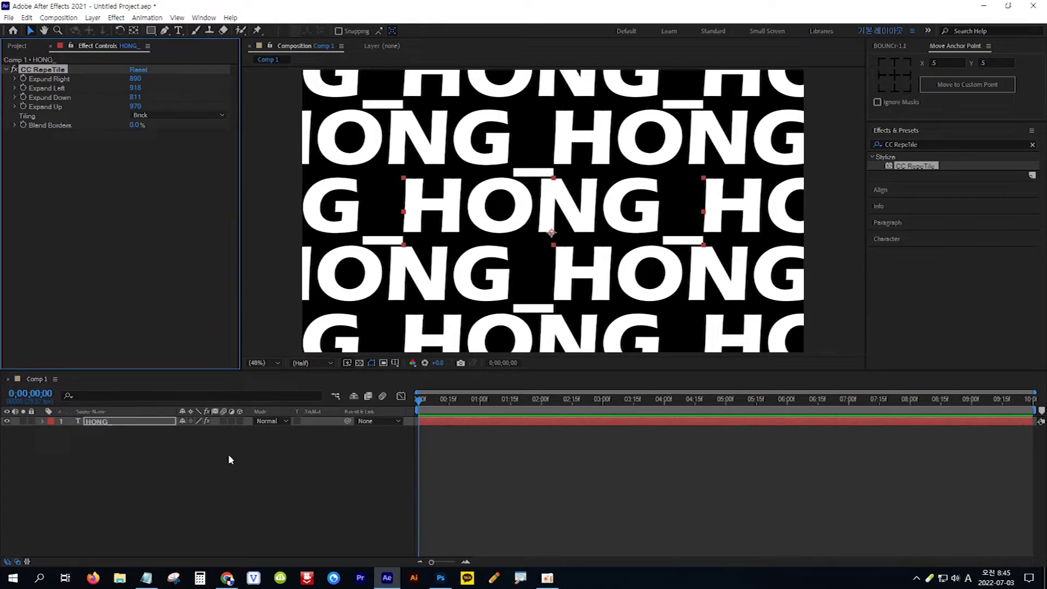
- Copy the effect name Turbulent Displace from the Notepad notes, search for it and apply the effect to the HONG_ text layer
click(146, 578)
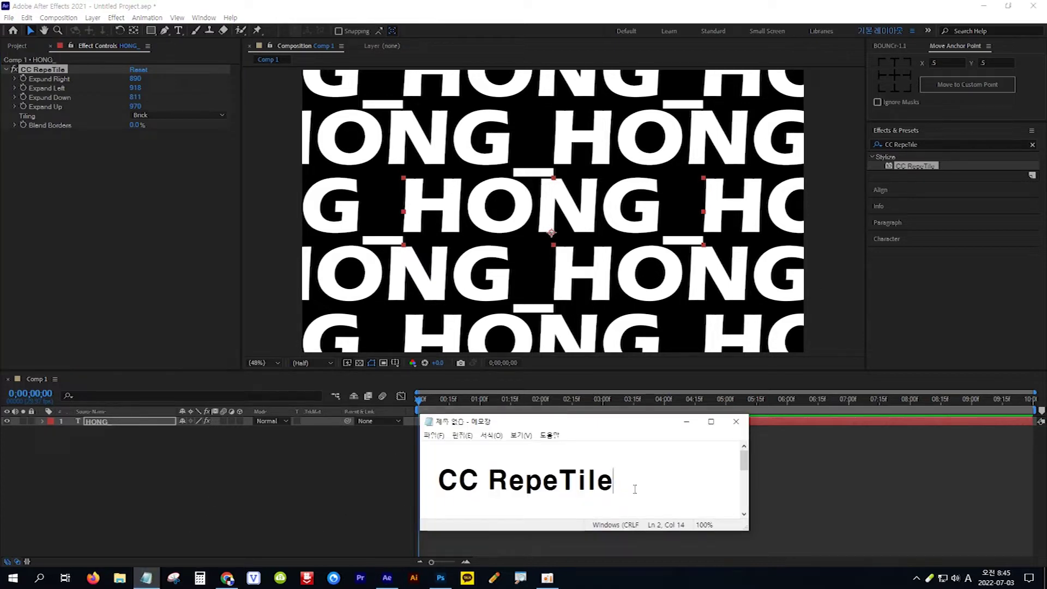
scroll(625, 503, down, 2)
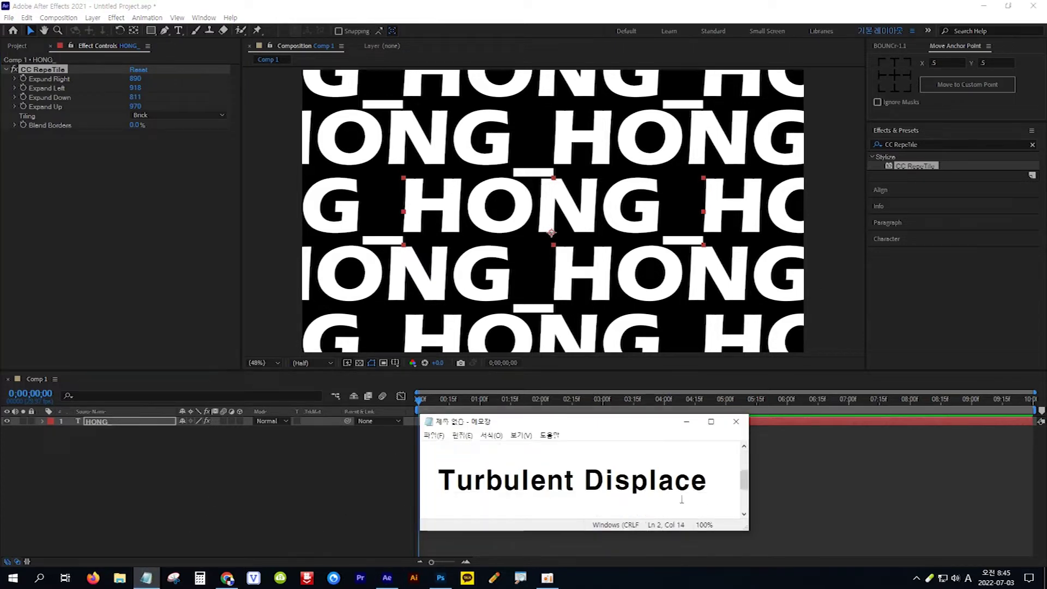
drag(709, 481, 437, 481)
key(ctrl+c)
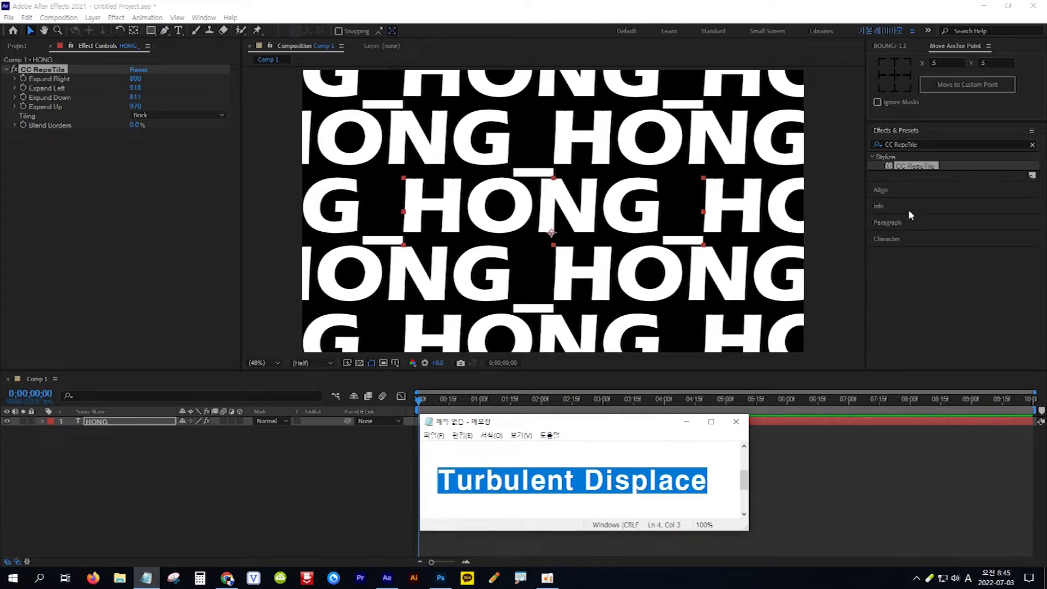
click(926, 144)
key(ctrl+v)
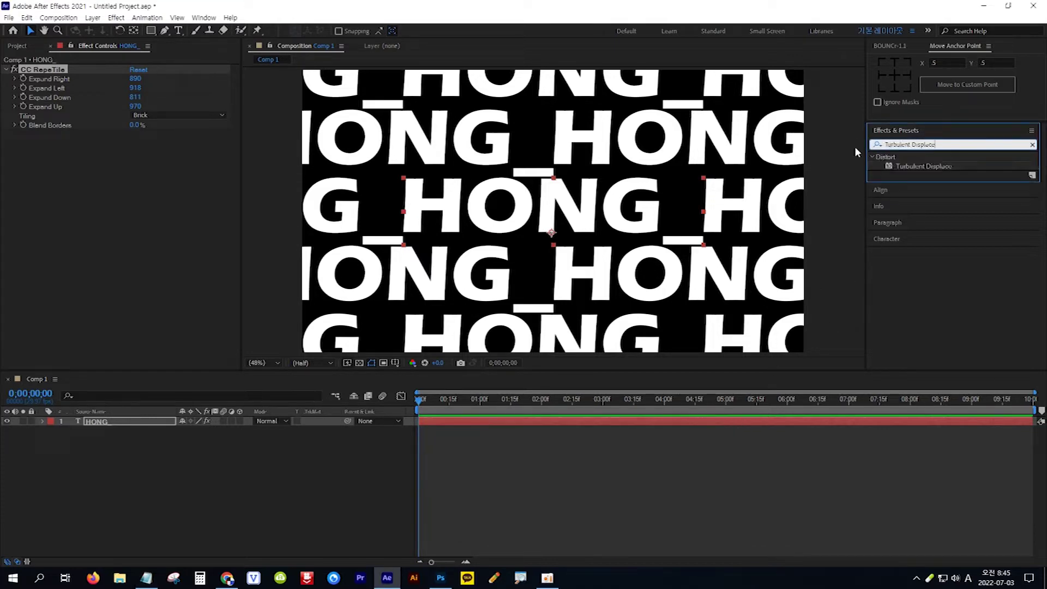
click(925, 166)
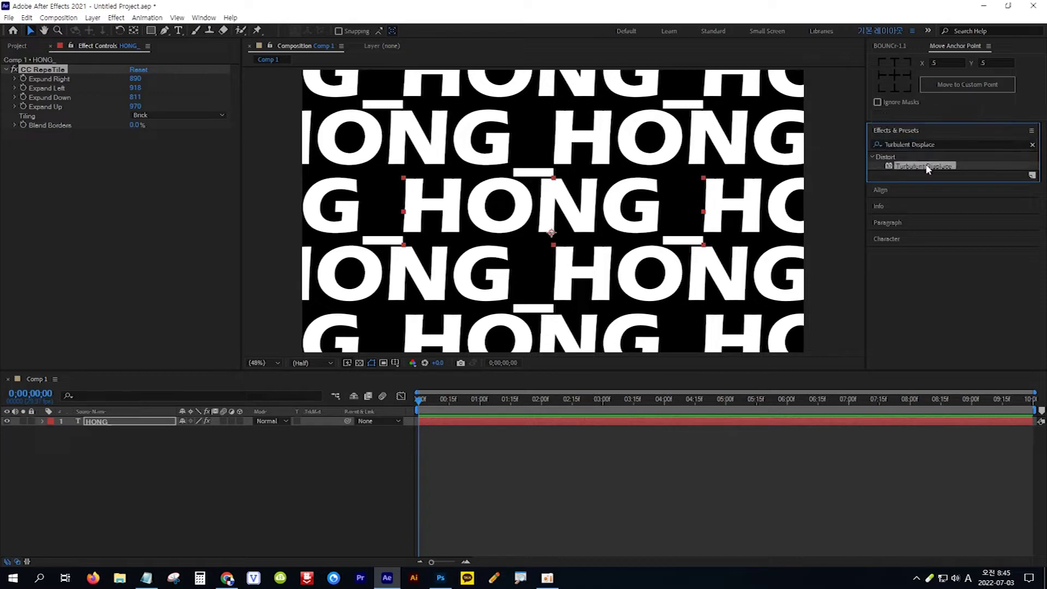
drag(927, 169, 126, 423)
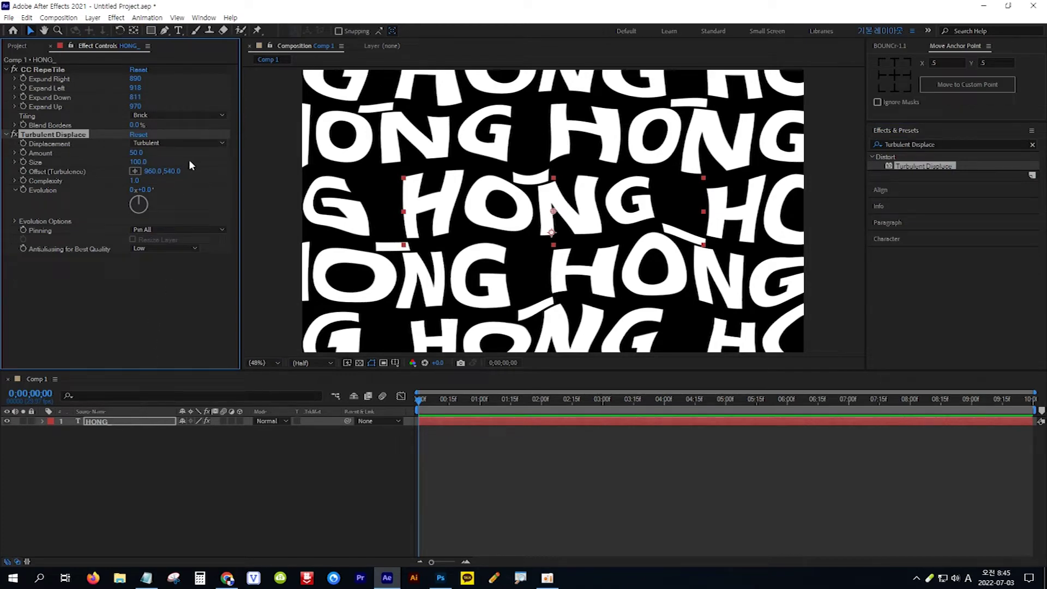
- Set Turbulent Displace to Bulge displacement with an Amount of 80 and High antialiasing for best quality
click(166, 143)
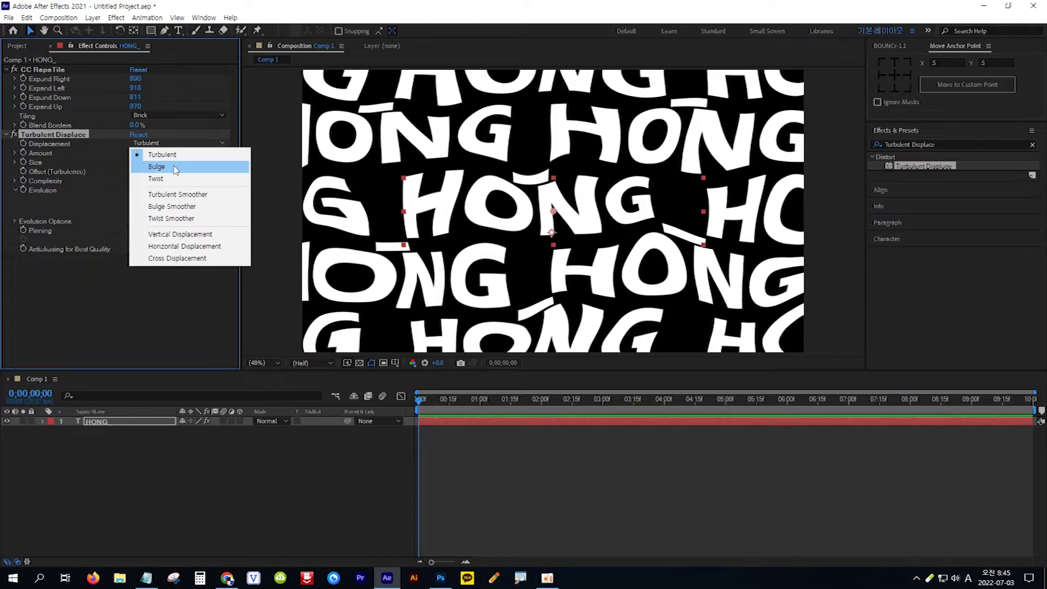
click(176, 168)
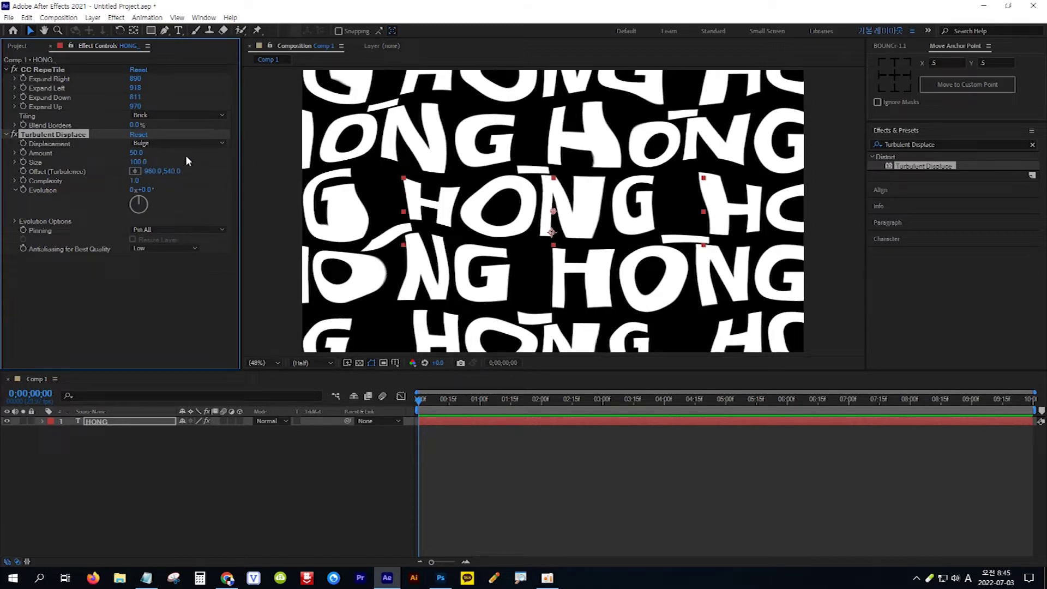
click(134, 153)
text(80)
key(Return)
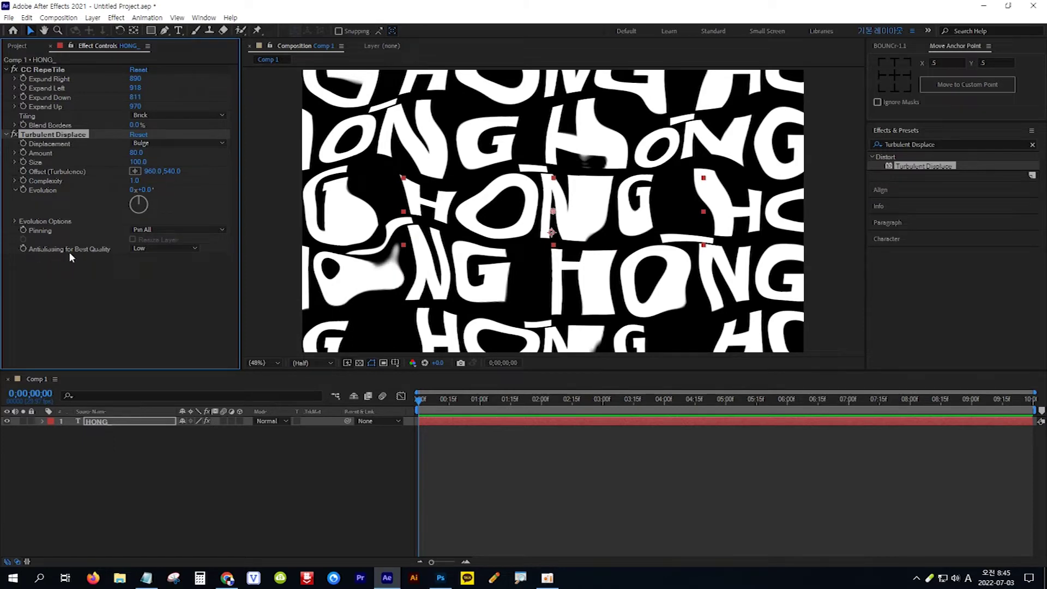
click(167, 249)
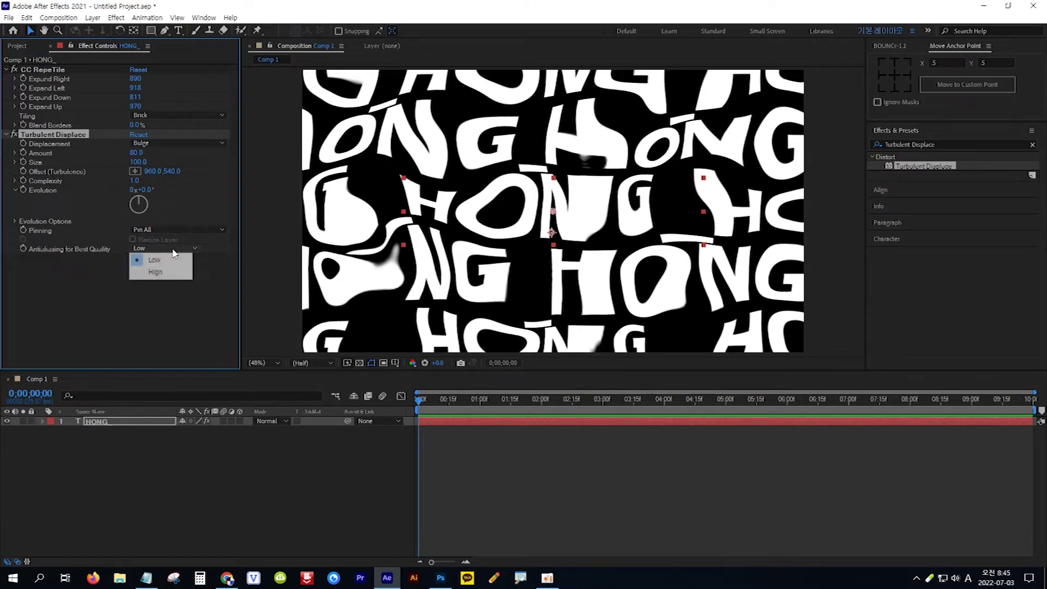
click(170, 271)
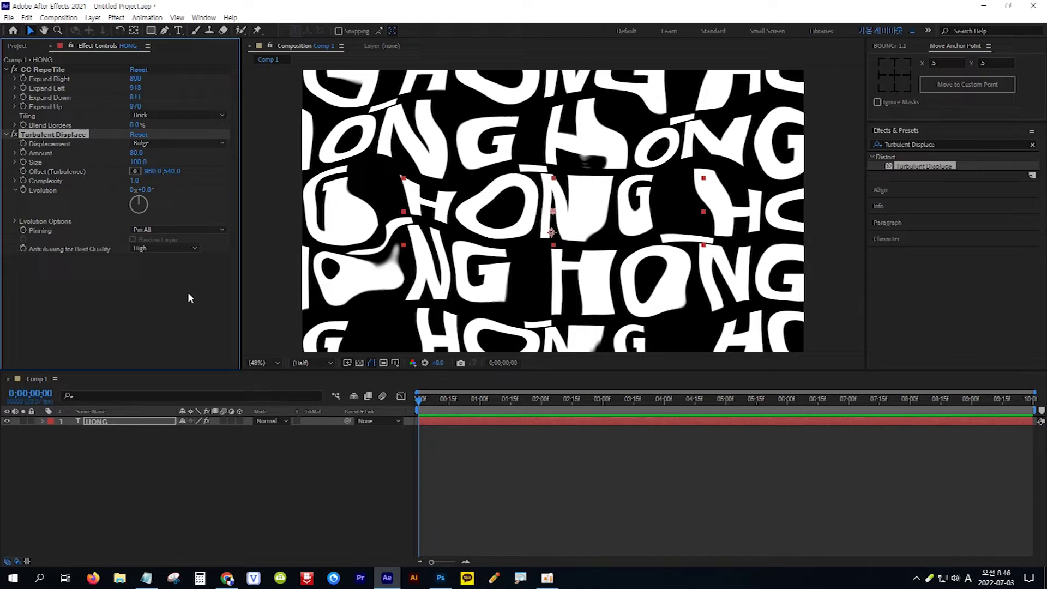
- Add the expression time*10 to the Evolution property of Turbulent Displace
key(alt)
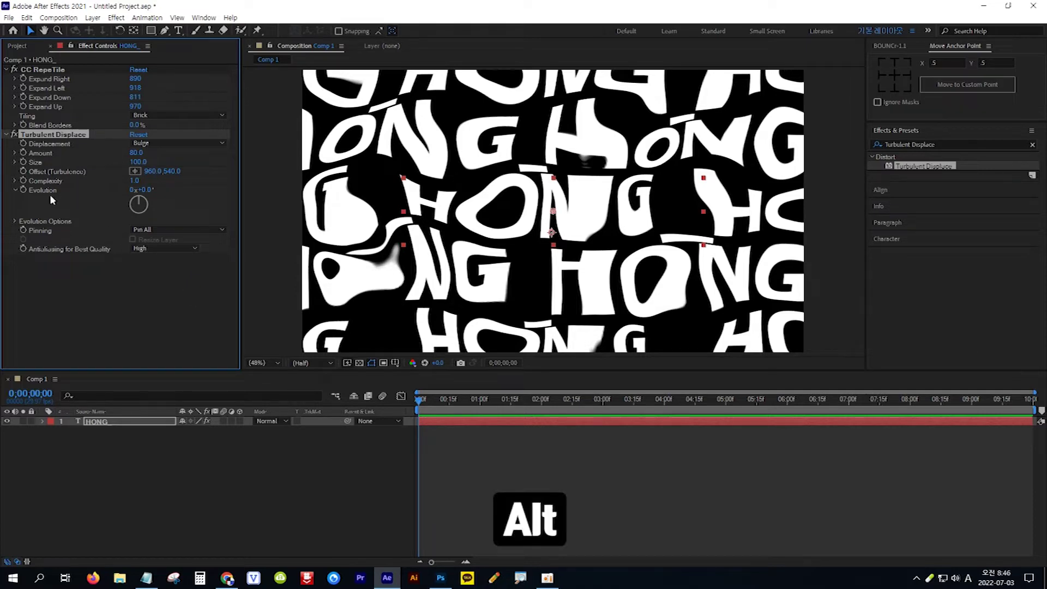
alt+click(23, 189)
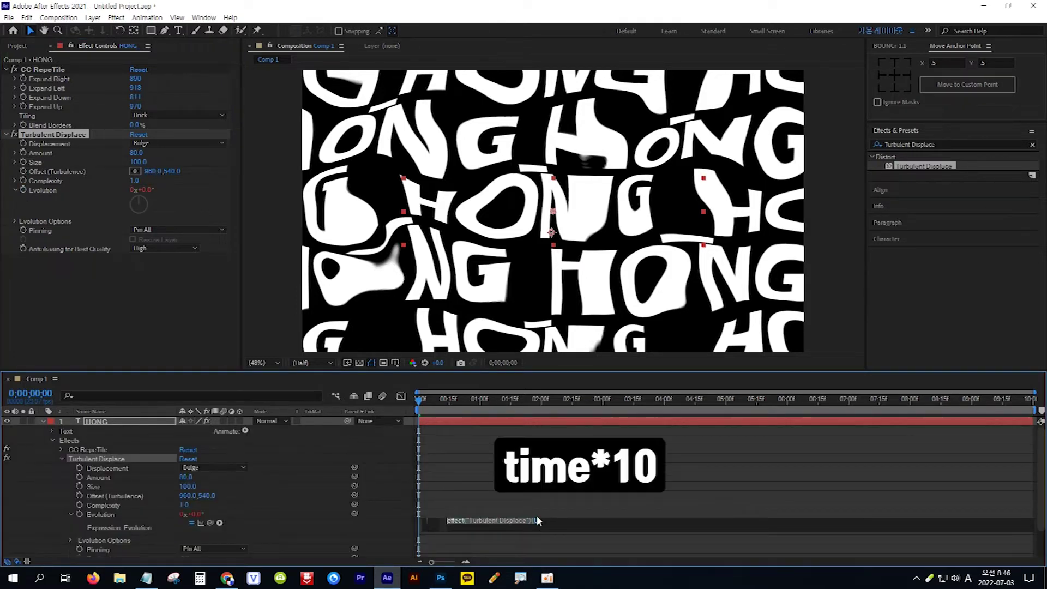
text(time)
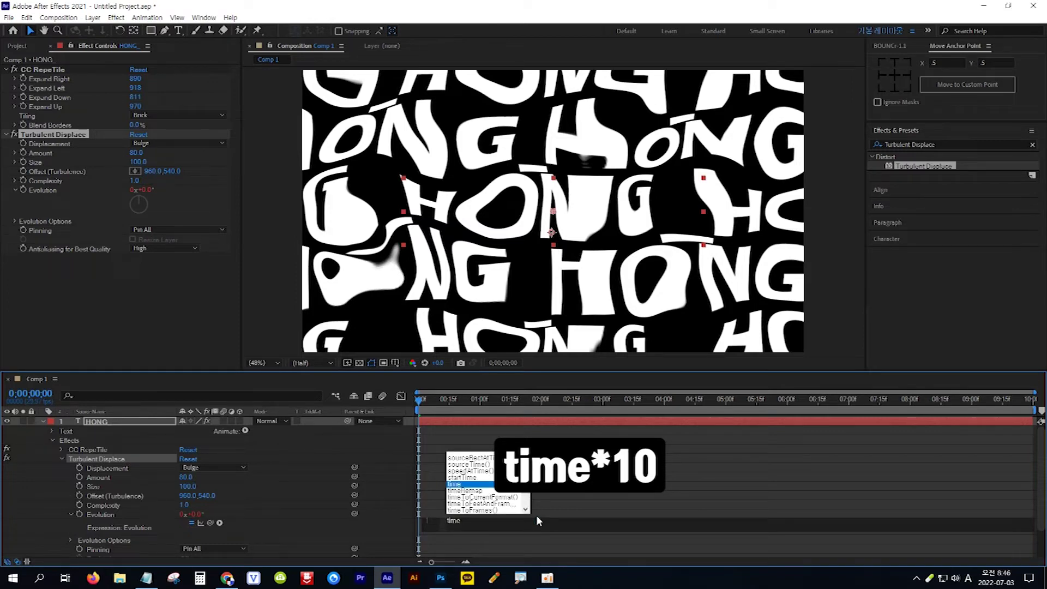
text(*10)
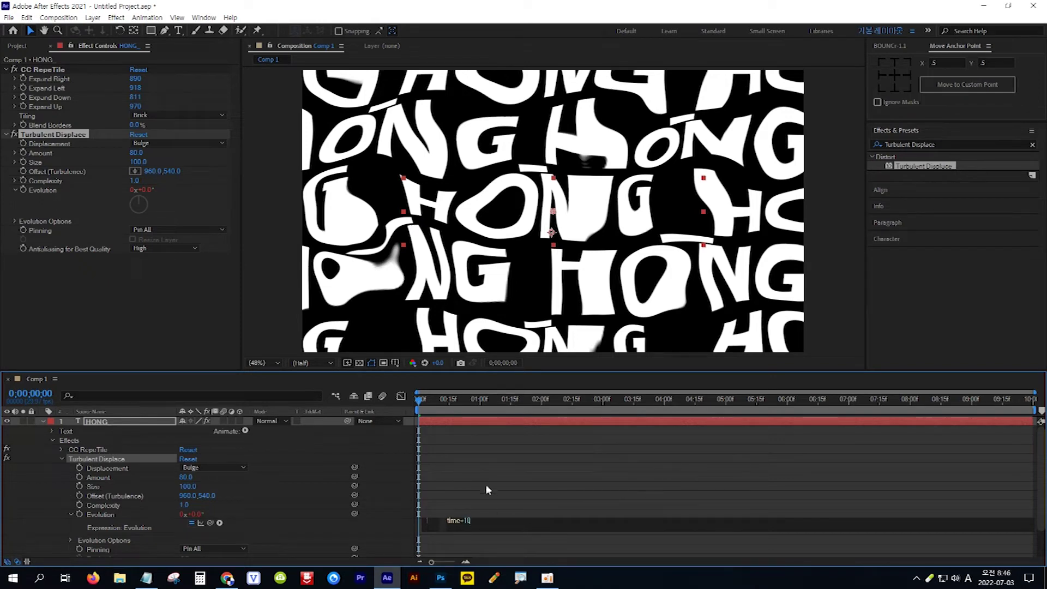
click(519, 491)
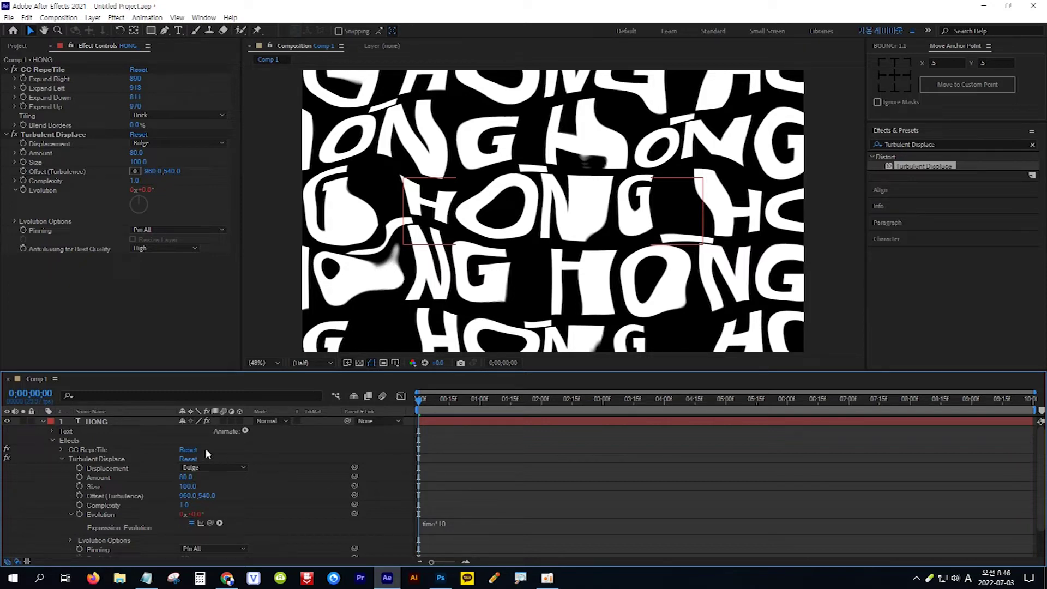
- Separate the Position property of the HONG_ text layer into individual X and Y dimensions
click(143, 421)
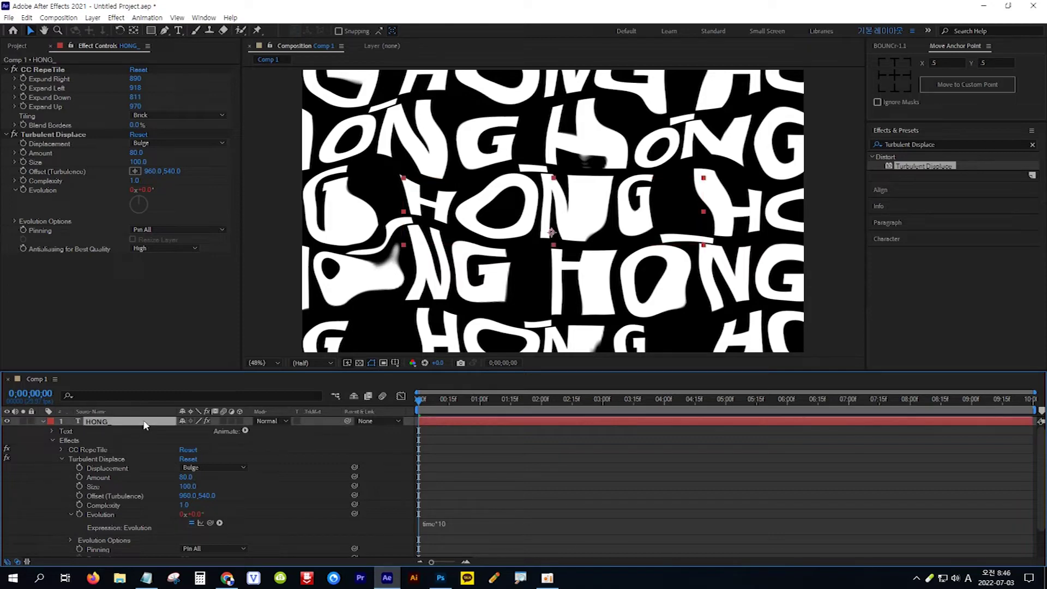
key(p)
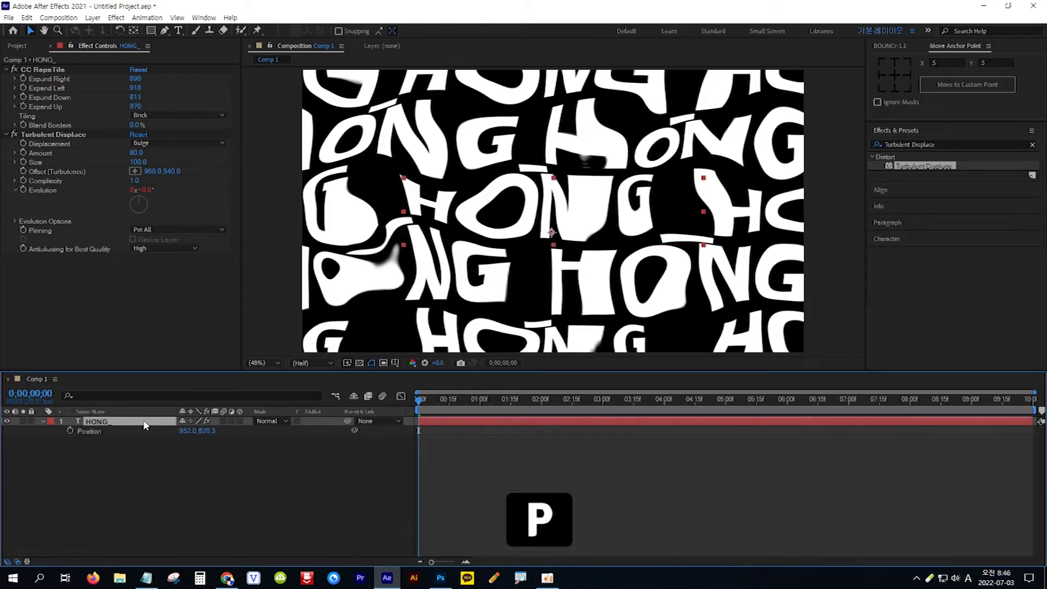
right_click(93, 433)
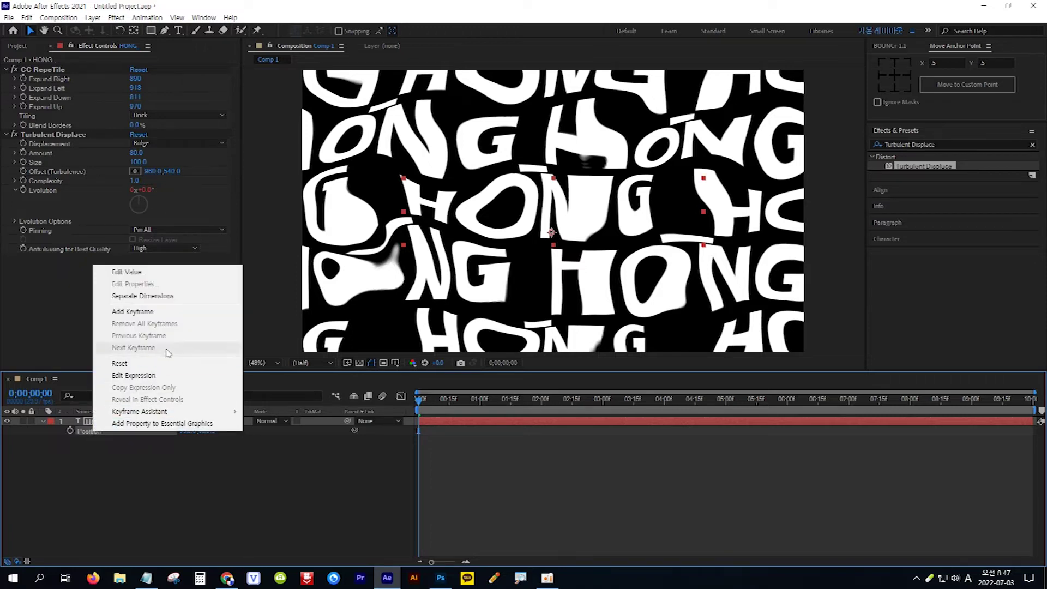
click(200, 298)
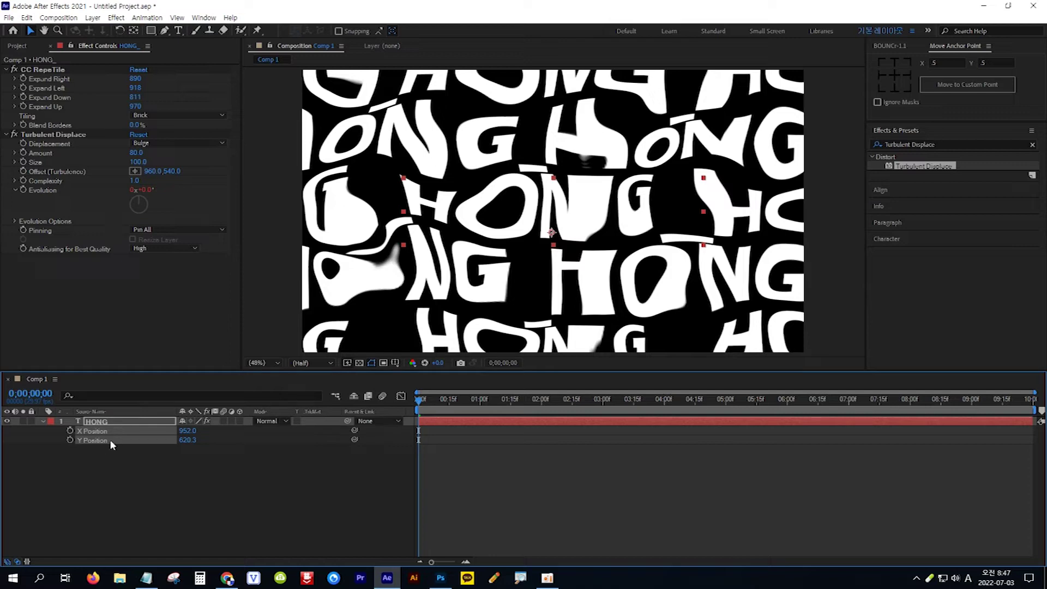
click(119, 479)
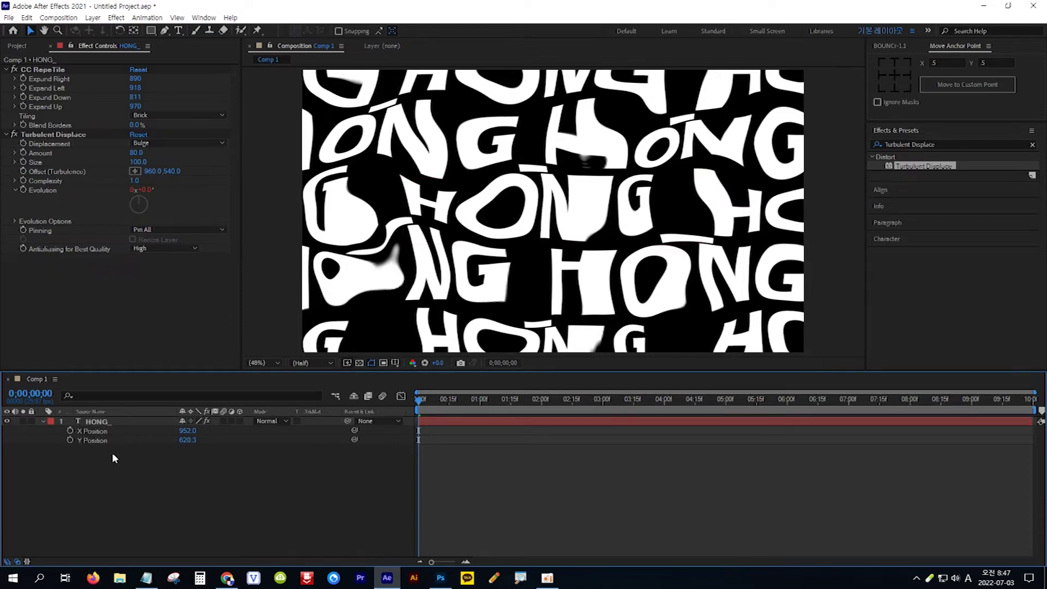
- Add the expression time*40 to the HONG_ layer's Y Position and set CC RepeTile's Expand Down to 1393
click(98, 441)
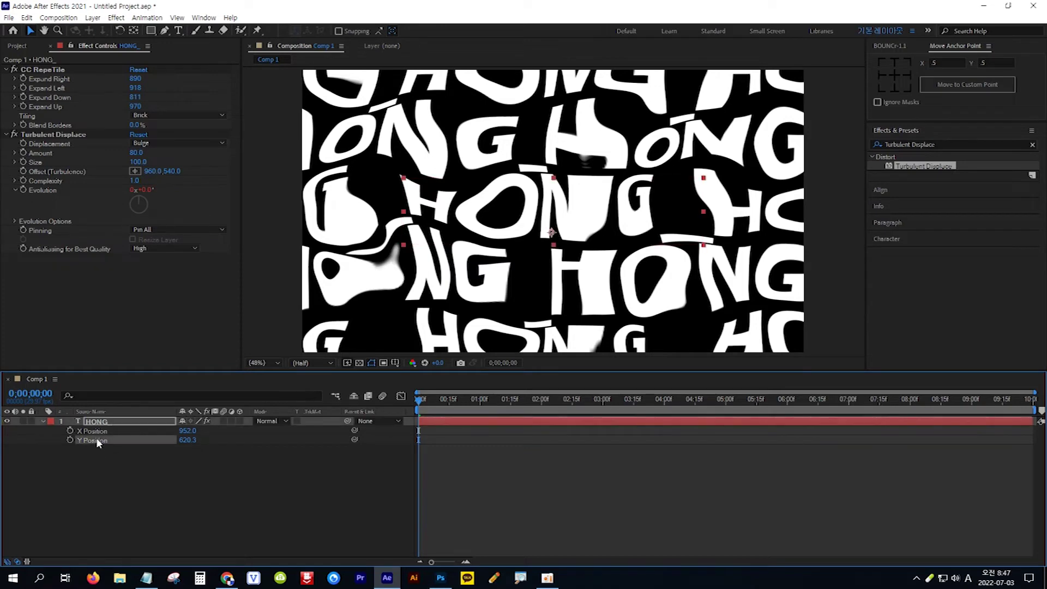
key(alt)
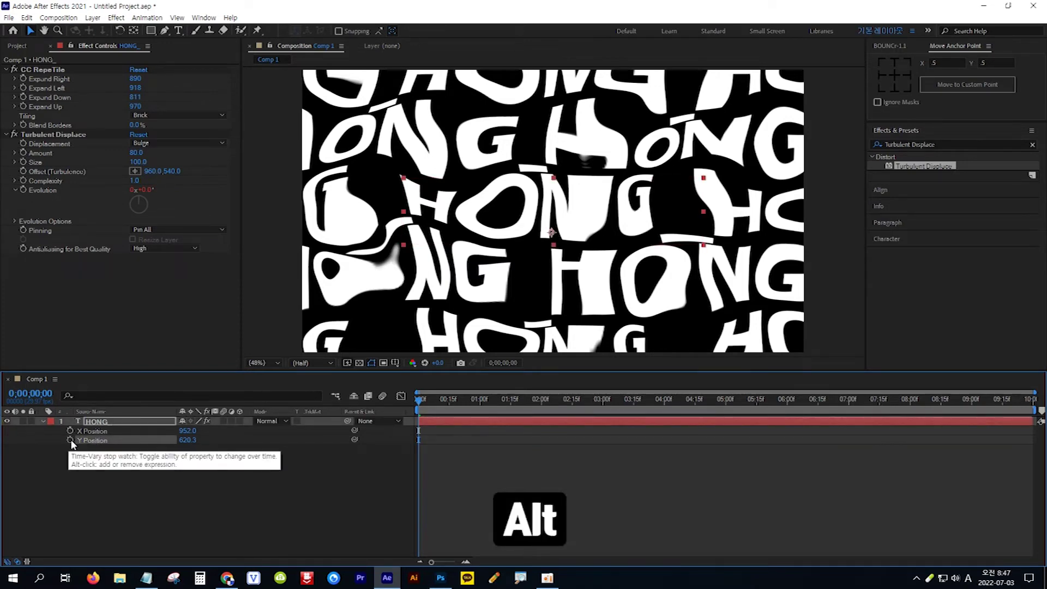
alt+click(70, 440)
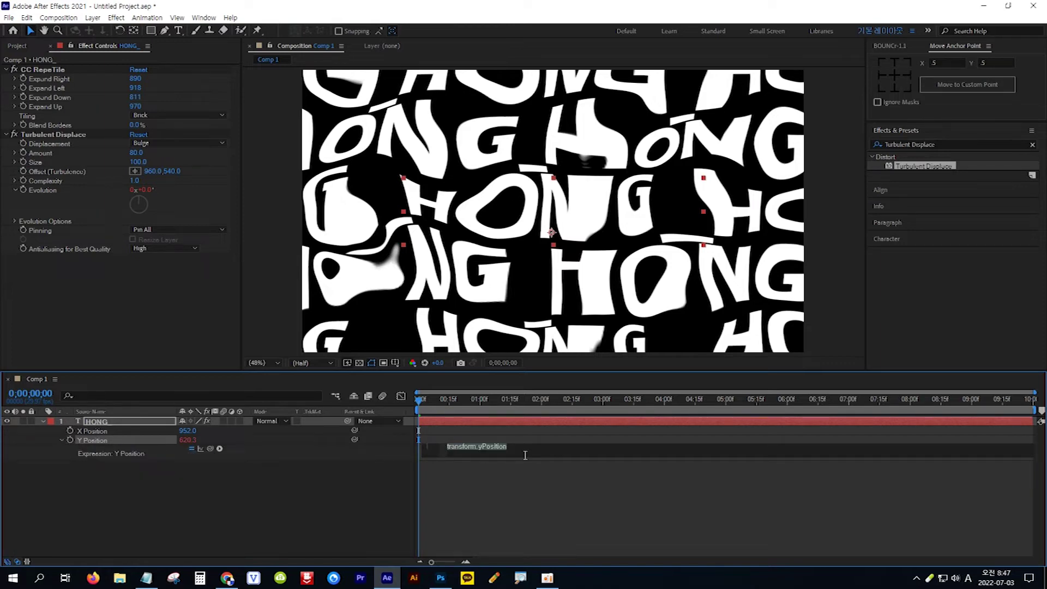
text(time)
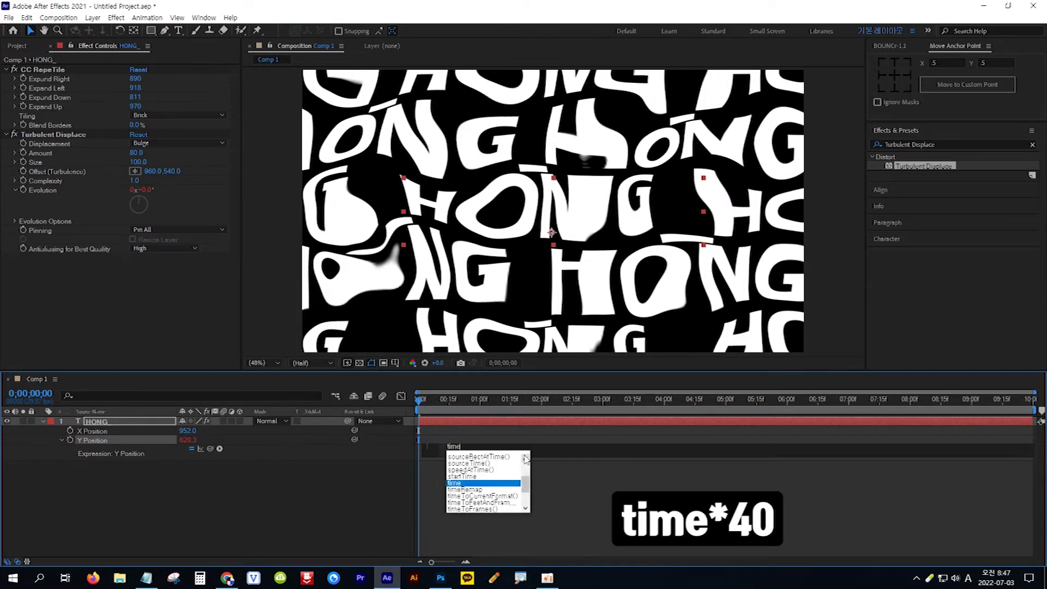
text(*40)
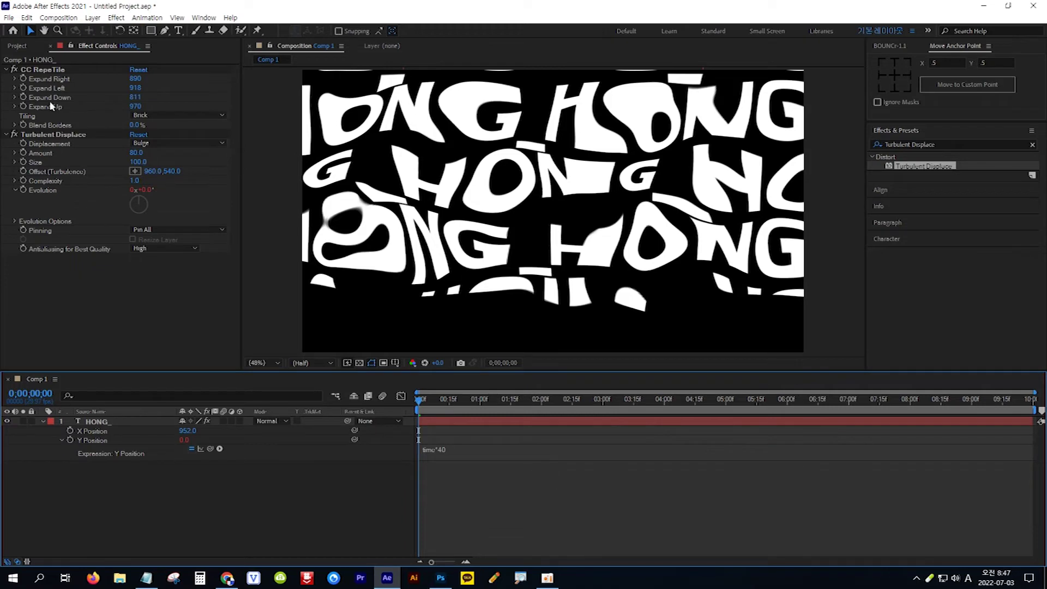
drag(135, 97, 507, 158)
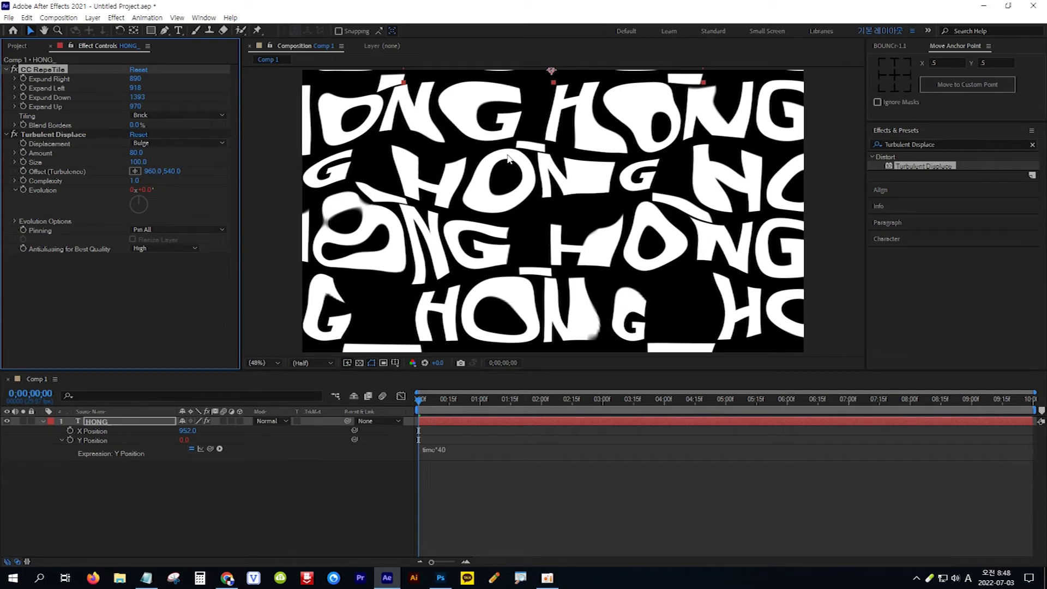
- Create a new 1920 x 1080 px solid layer in white (FFFFFF) above the text layer
click(93, 17)
mouse_move(105, 30)
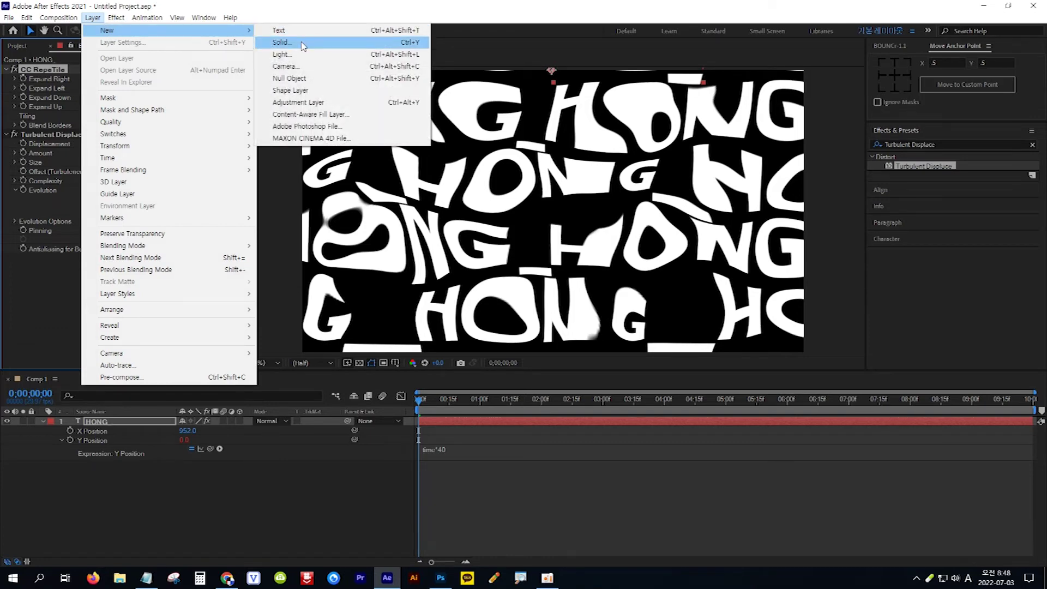
click(303, 43)
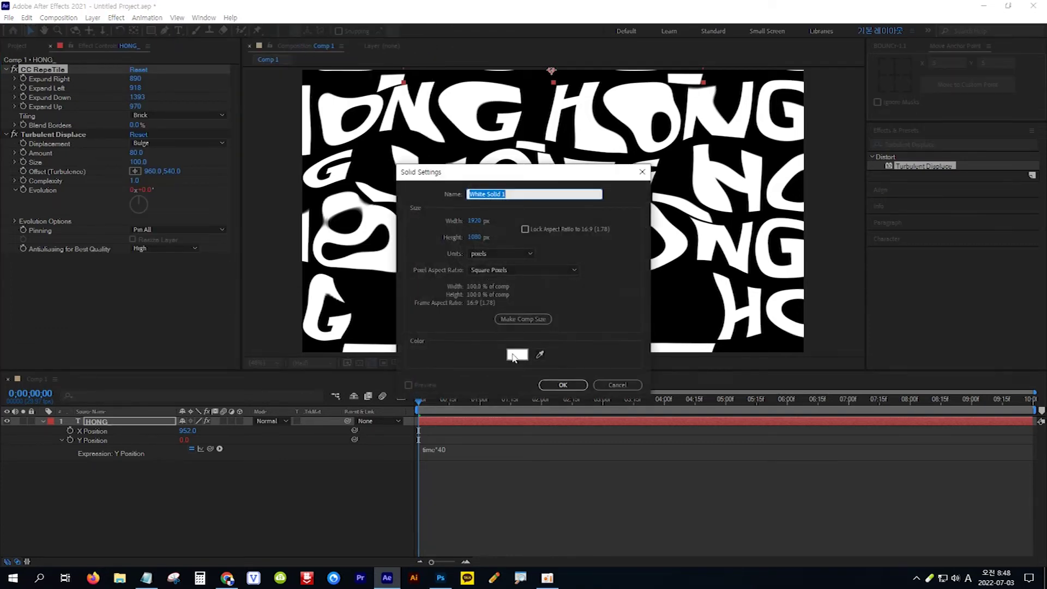
click(517, 355)
drag(576, 312, 572, 298)
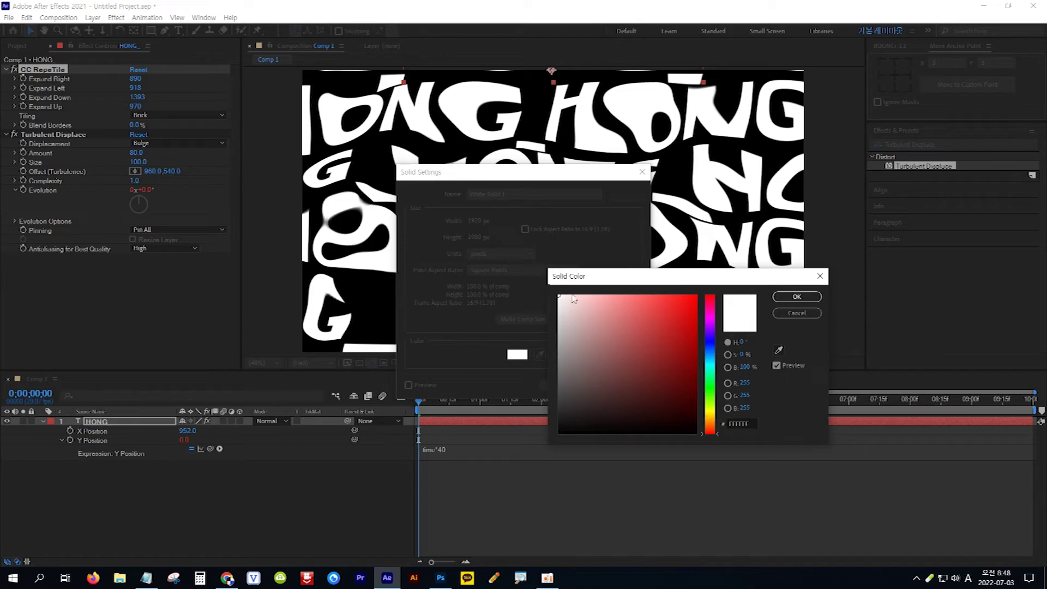
click(795, 296)
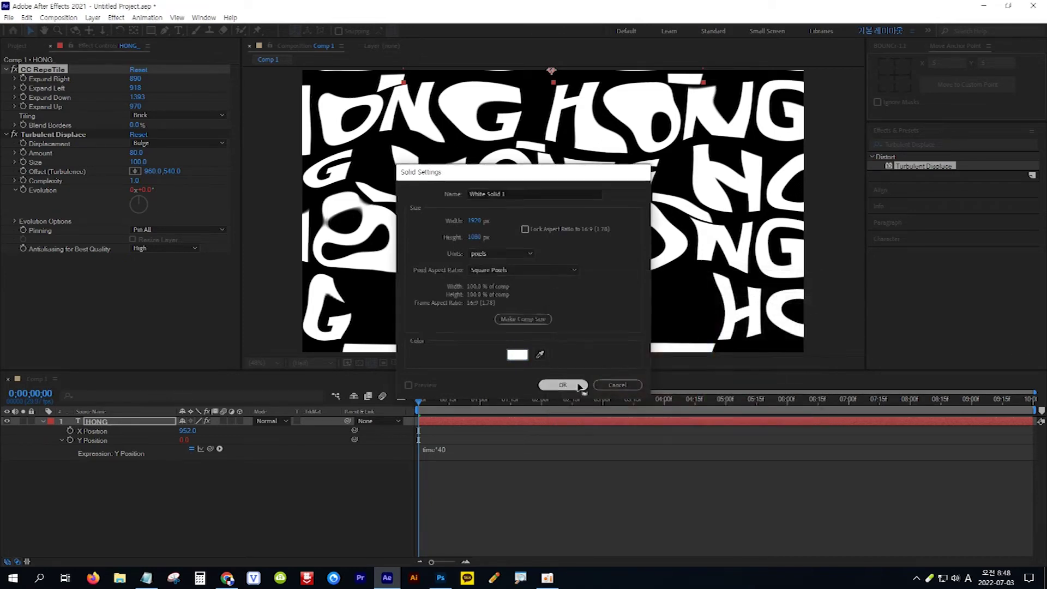
click(580, 385)
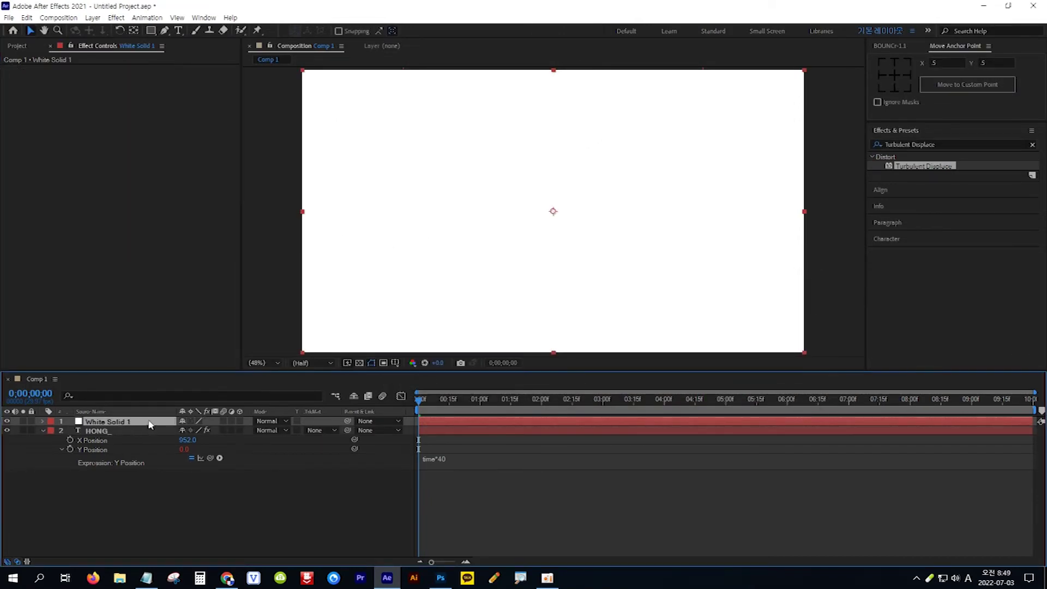
- Copy the effect name Venetian Blinds from the Notepad notes, search for it and apply the Transition effect to the white solid
click(146, 578)
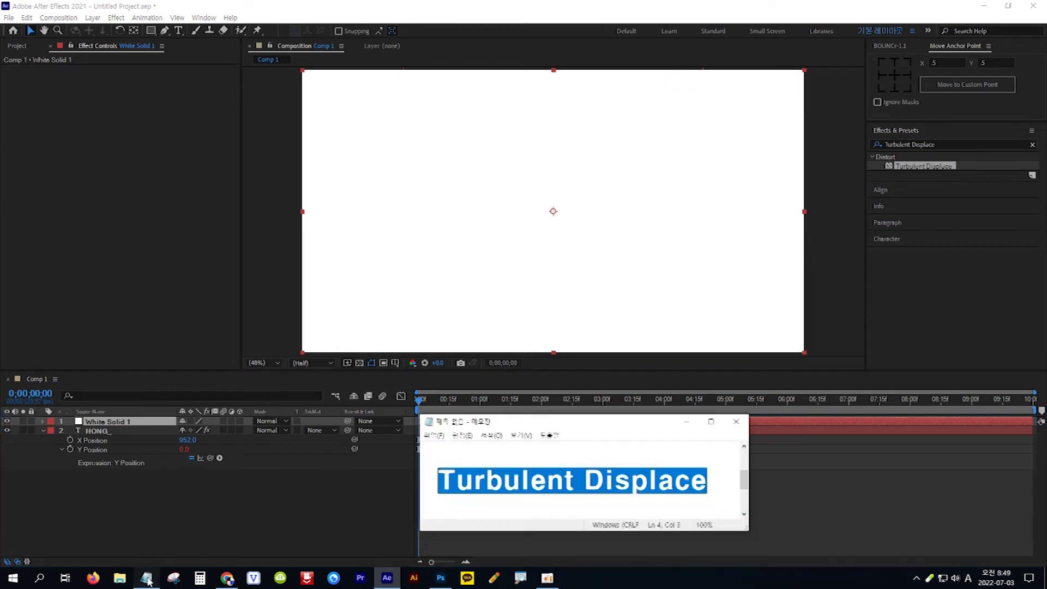
scroll(699, 497, down, 1)
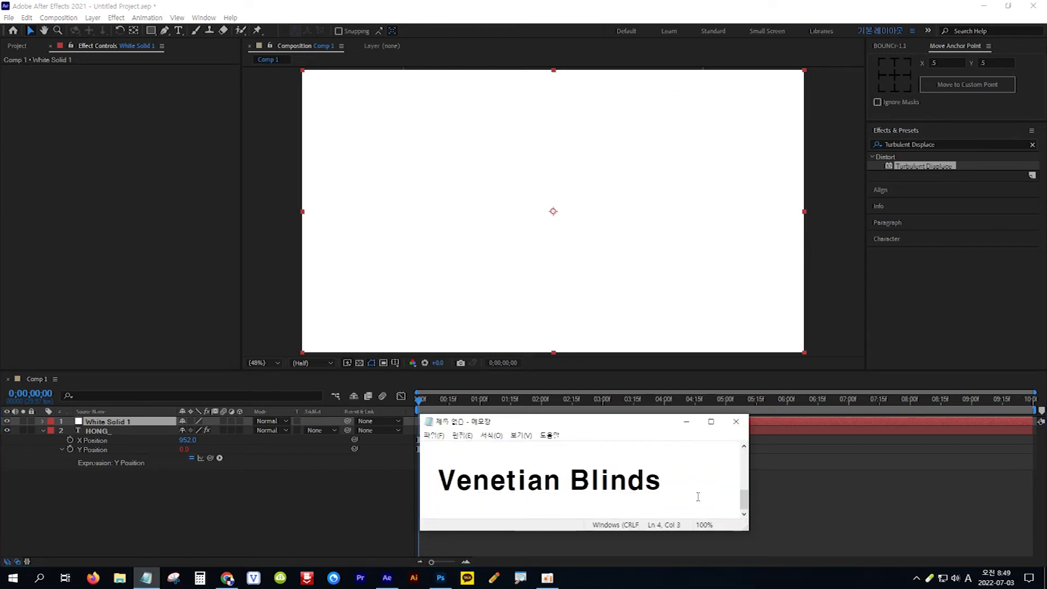
drag(666, 486, 439, 483)
key(ctrl+c)
click(955, 145)
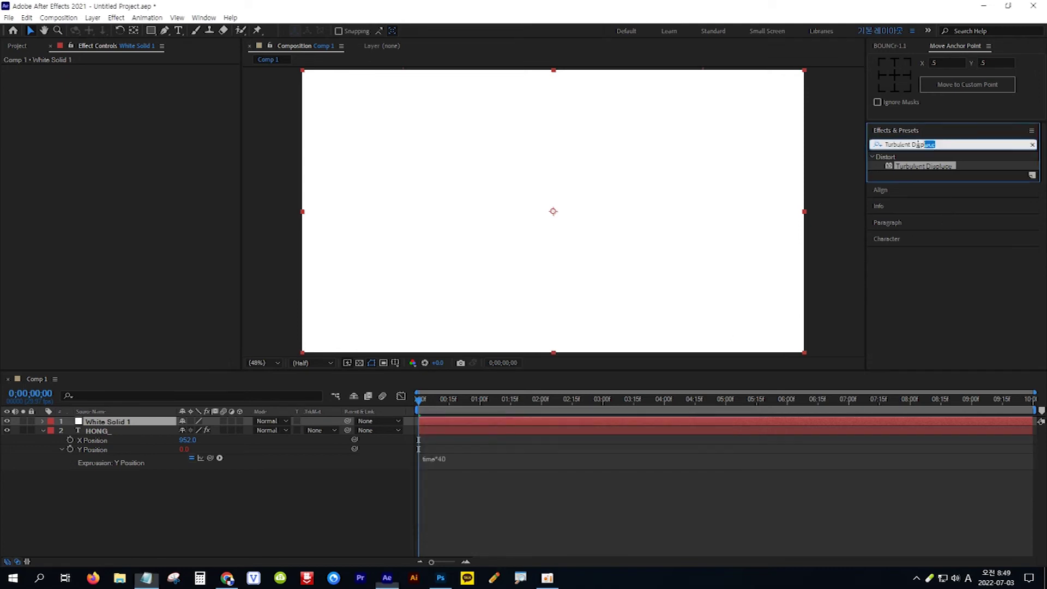
key(ctrl+v)
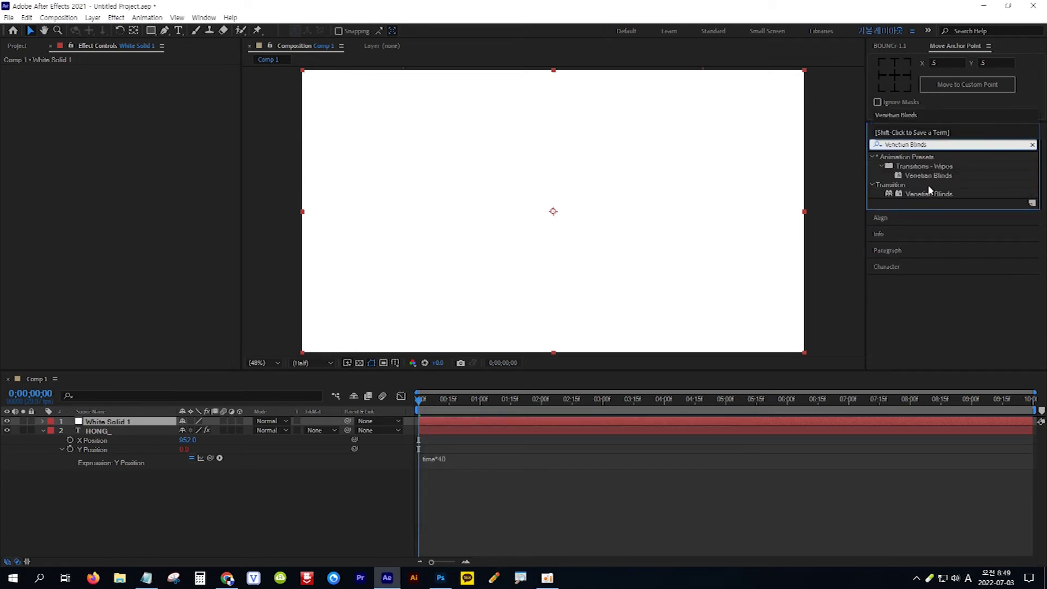
click(931, 194)
drag(932, 197, 135, 425)
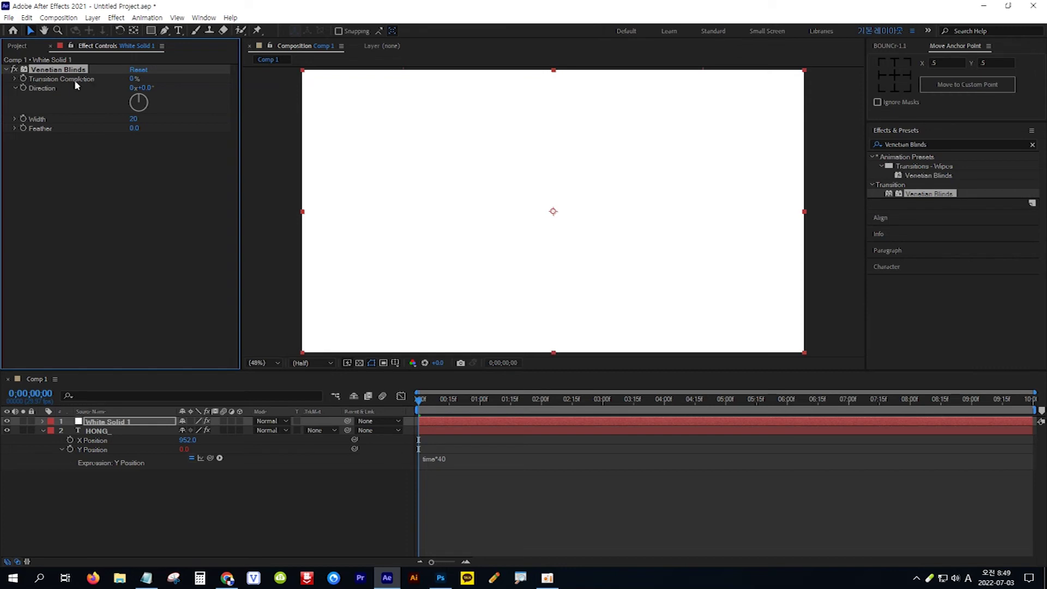
- Set the Venetian Blinds Transition Completion on the white solid to 50%
click(133, 79)
text(50)
key(Return)
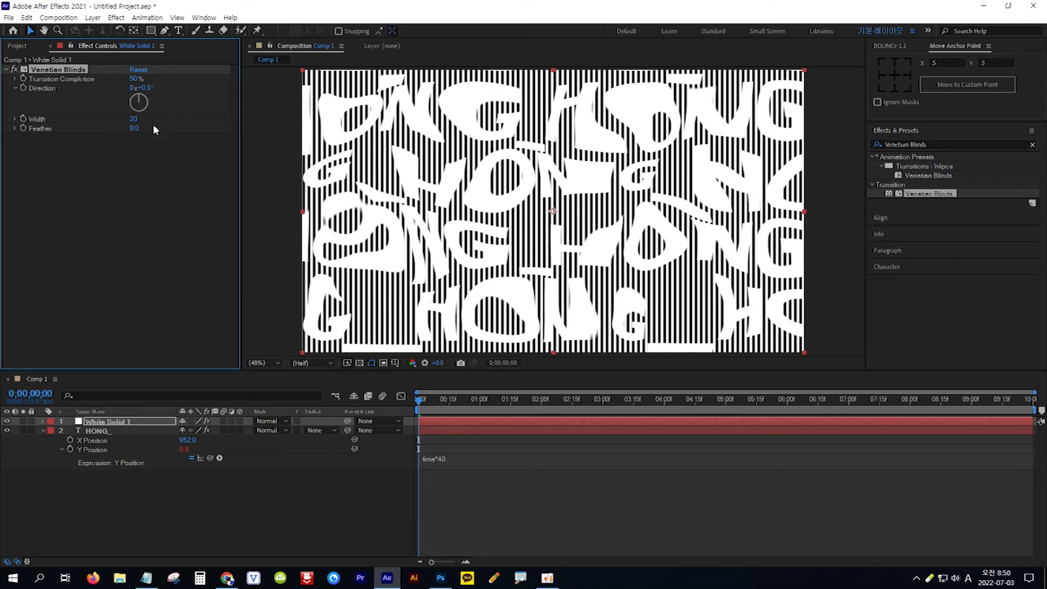
- Copy the Turbulent Displace effect from the HONG_ layer and paste it onto the white solid
click(146, 430)
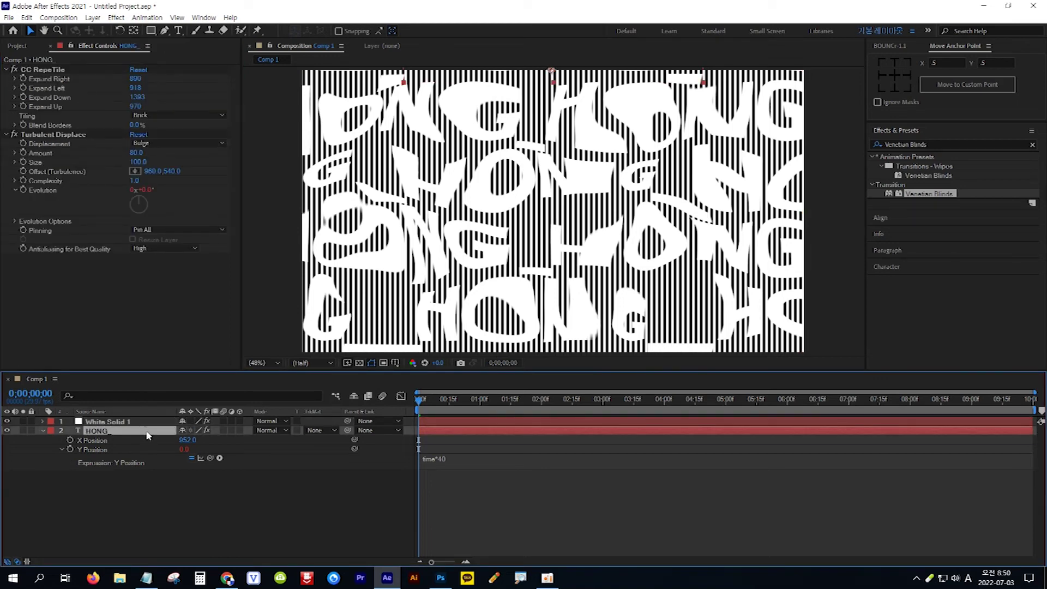
click(90, 134)
key(ctrl+c)
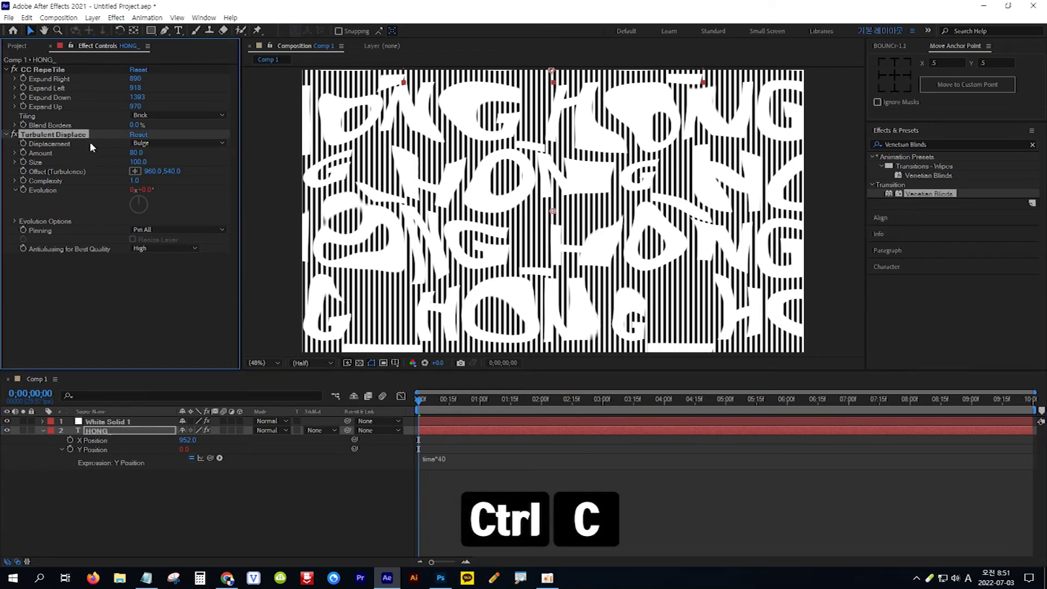
click(133, 420)
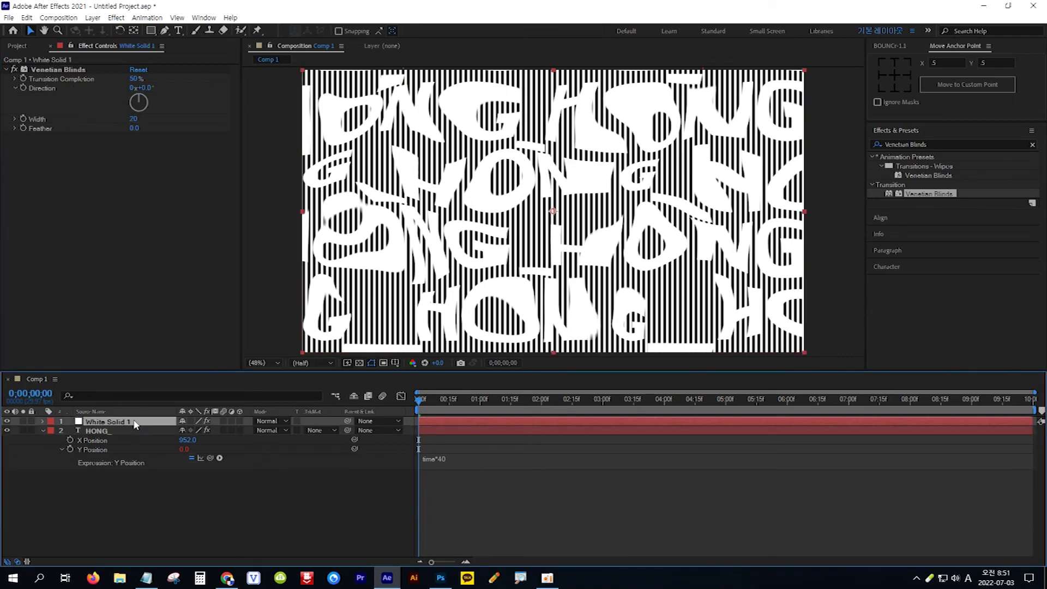
key(ctrl+v)
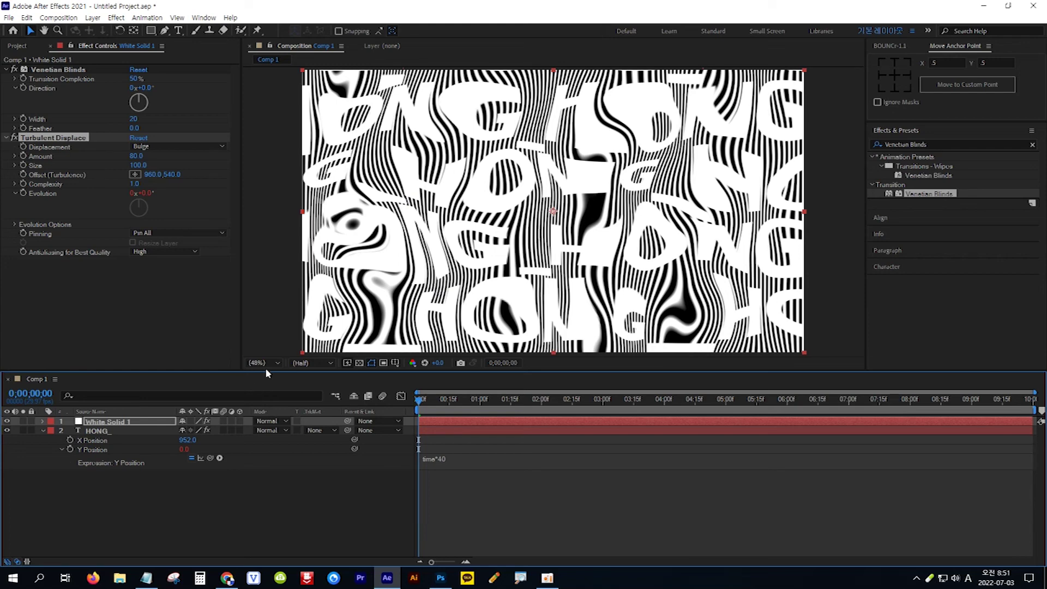
- Set the HONG_ layer's track matte to Alpha Matte using White Solid 1 and preview the animation
click(131, 430)
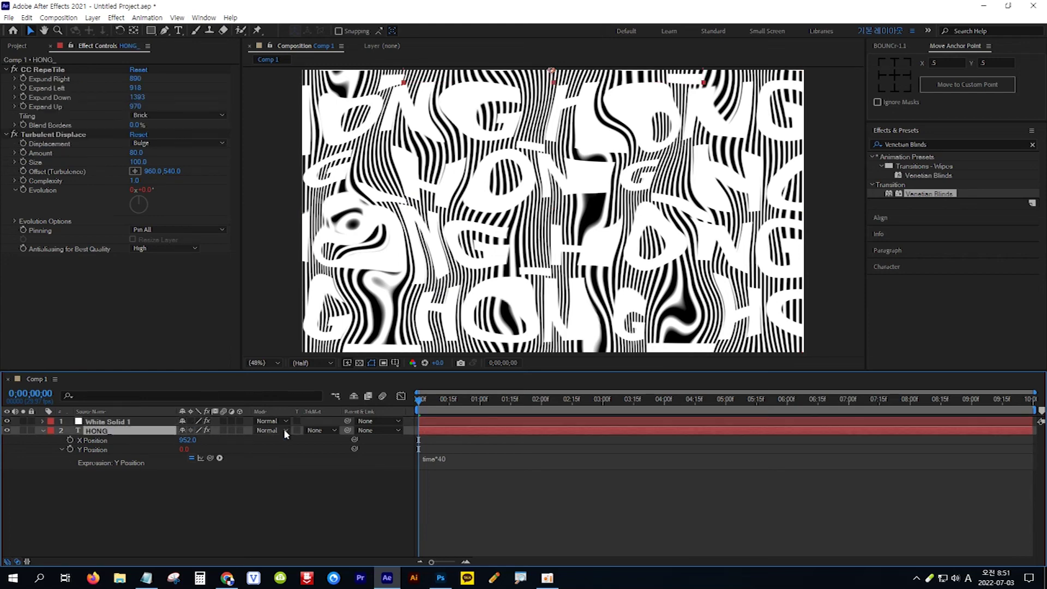
click(334, 430)
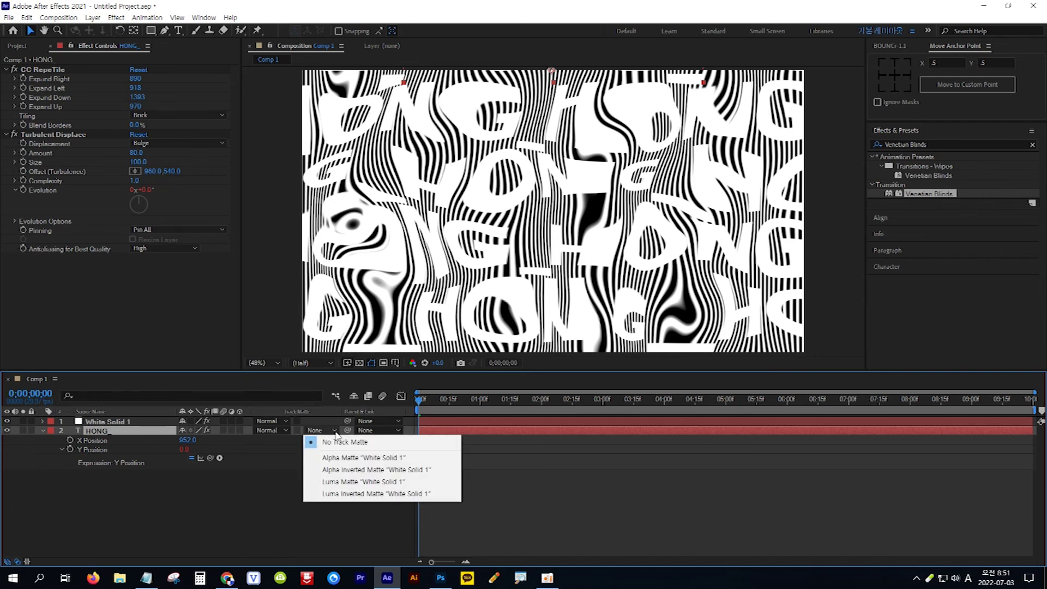
click(352, 460)
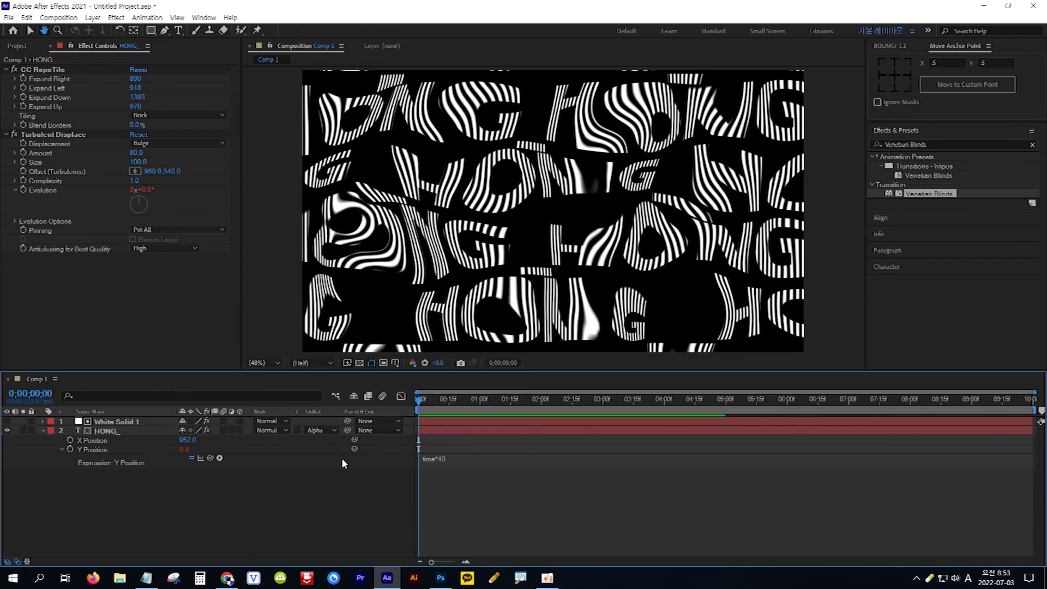
key(space)
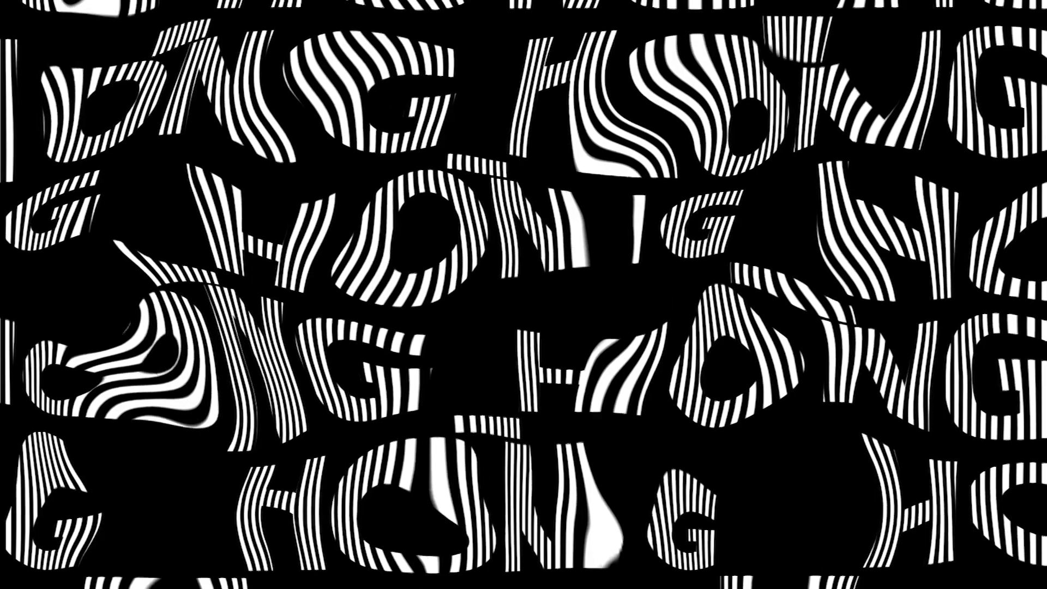